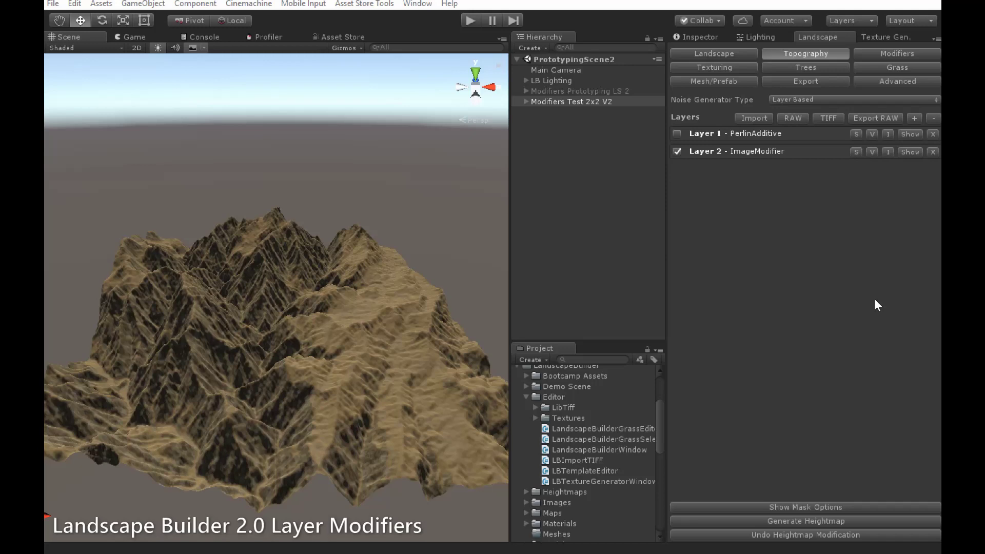
Inspect Layer 2's image modifier settings, then bring up the landscape Modifiers section.
click(910, 152)
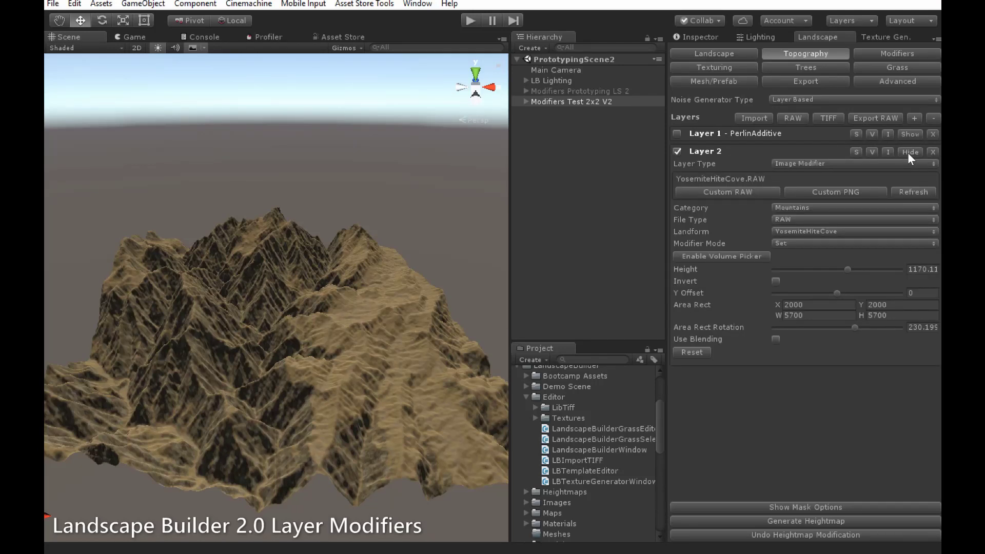
click(908, 153)
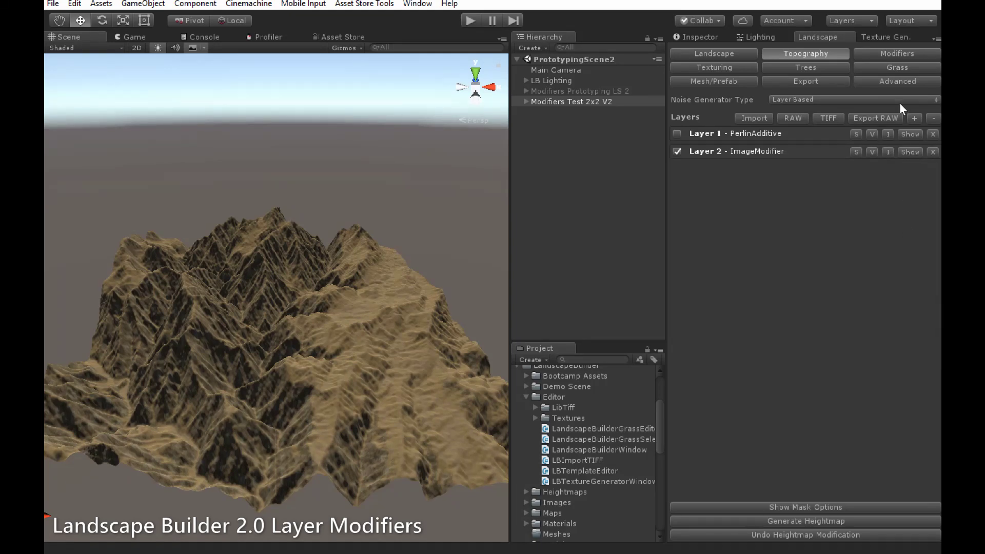
click(904, 56)
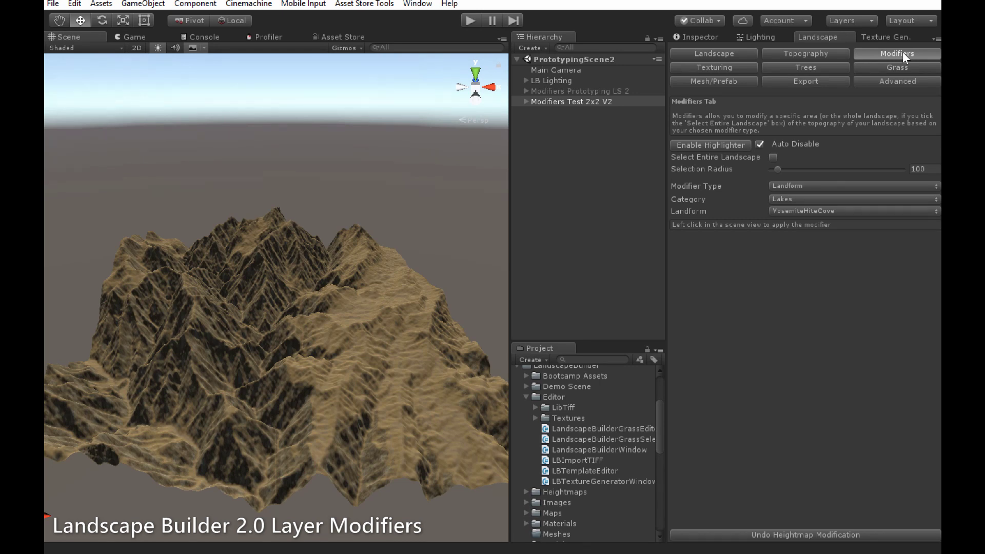
Return to the Topography section showing the single PerlinAdditive layer.
click(835, 50)
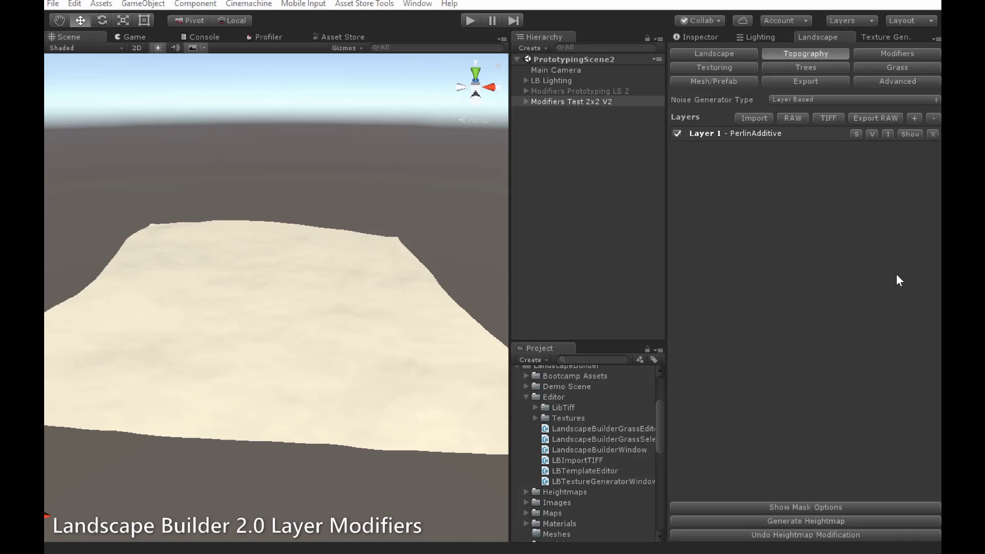
Add Layer 2 as an Image Modifier using the PoletaFolds landform from the Mesas category.
click(913, 118)
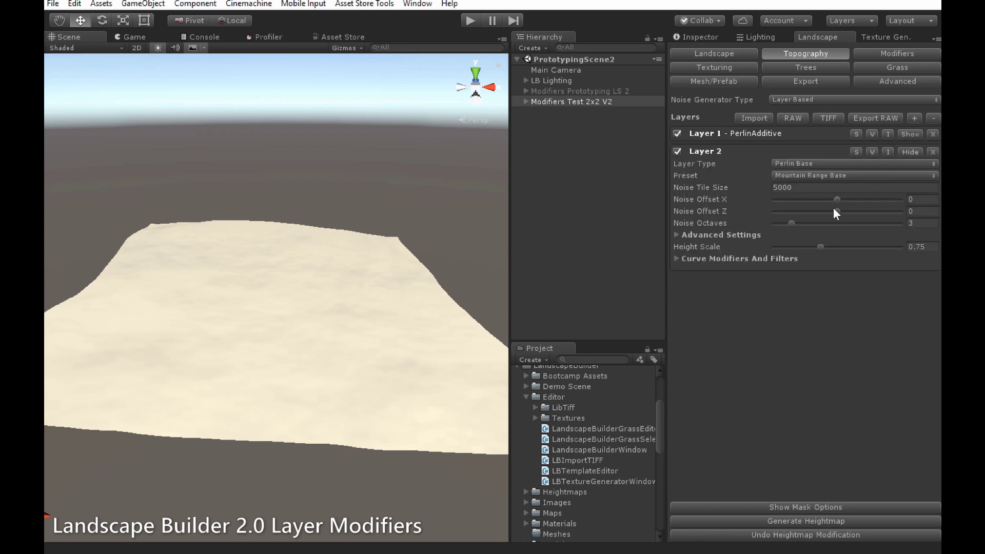
click(824, 163)
click(834, 309)
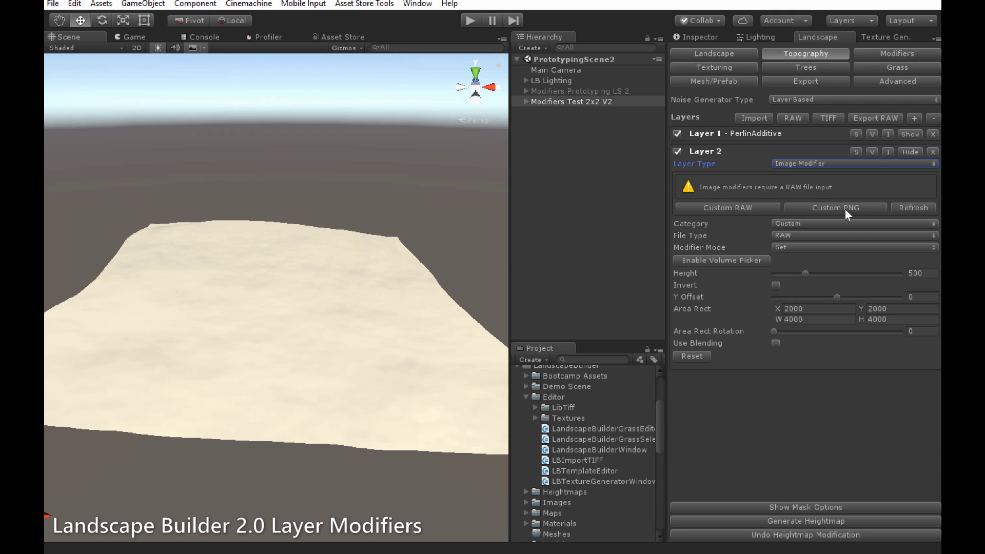
click(826, 222)
click(818, 266)
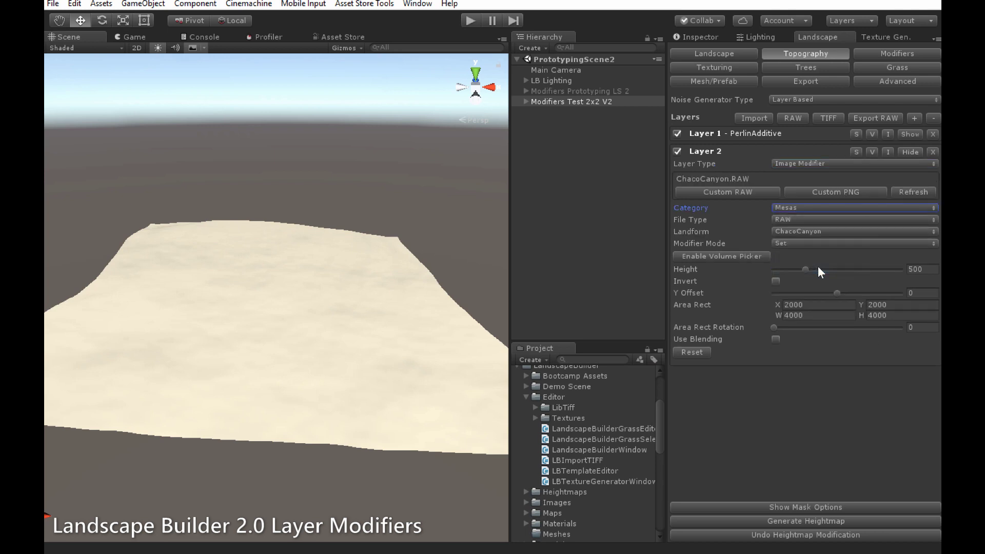
click(813, 231)
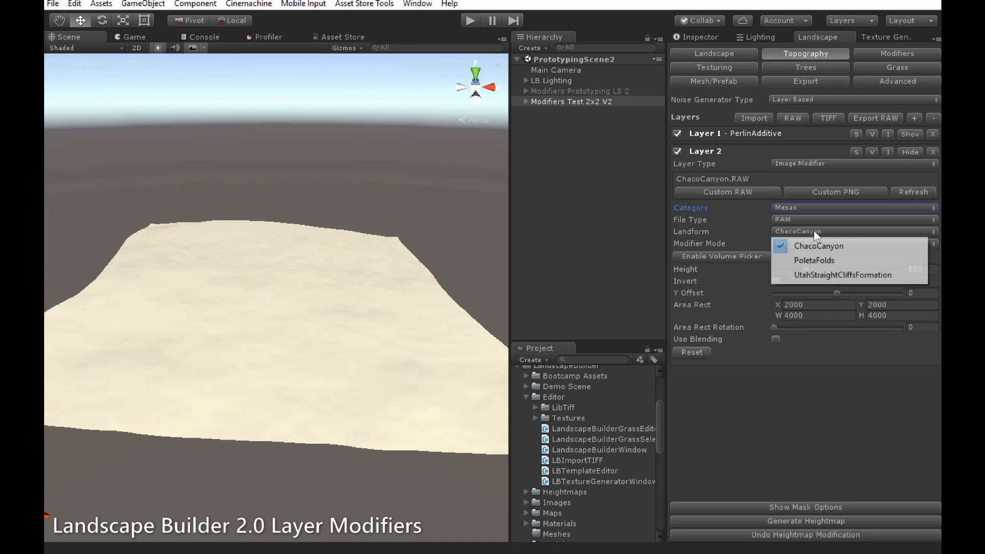
click(819, 260)
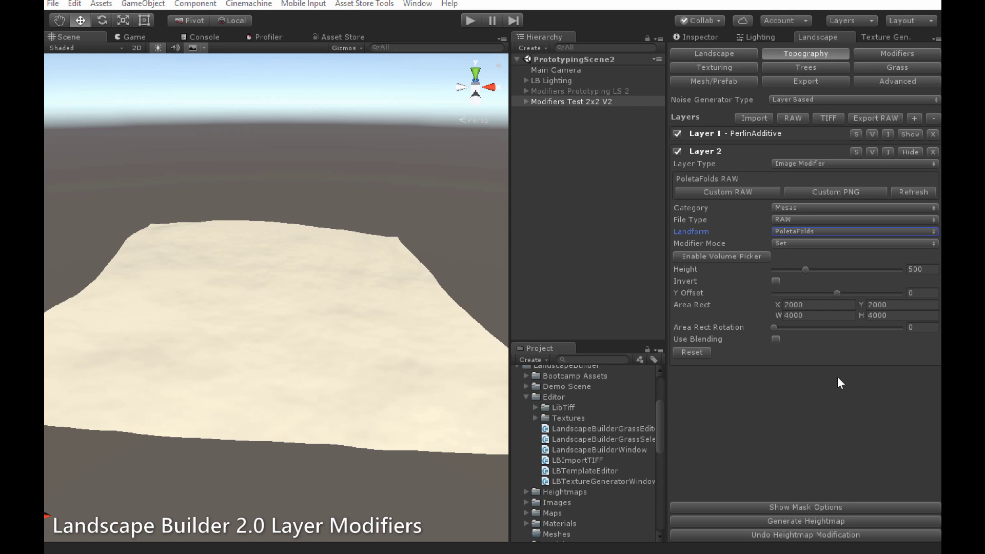
Try Add as Layer 2's modifier mode, then set it back to Set.
click(832, 245)
click(824, 257)
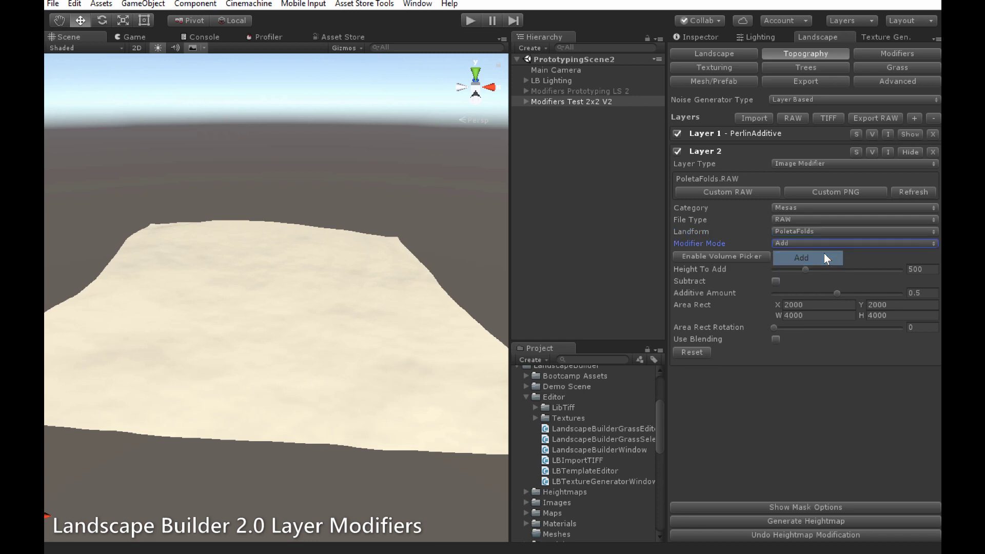
click(814, 244)
click(815, 271)
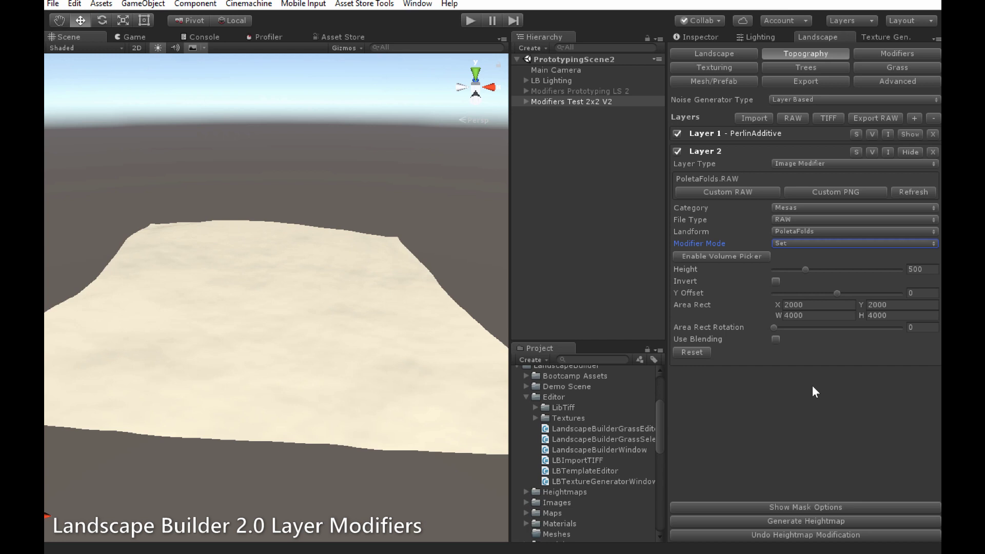
Switch Layer 2's landform to DeathValleyPanamintSprings from the Mountains category.
click(815, 209)
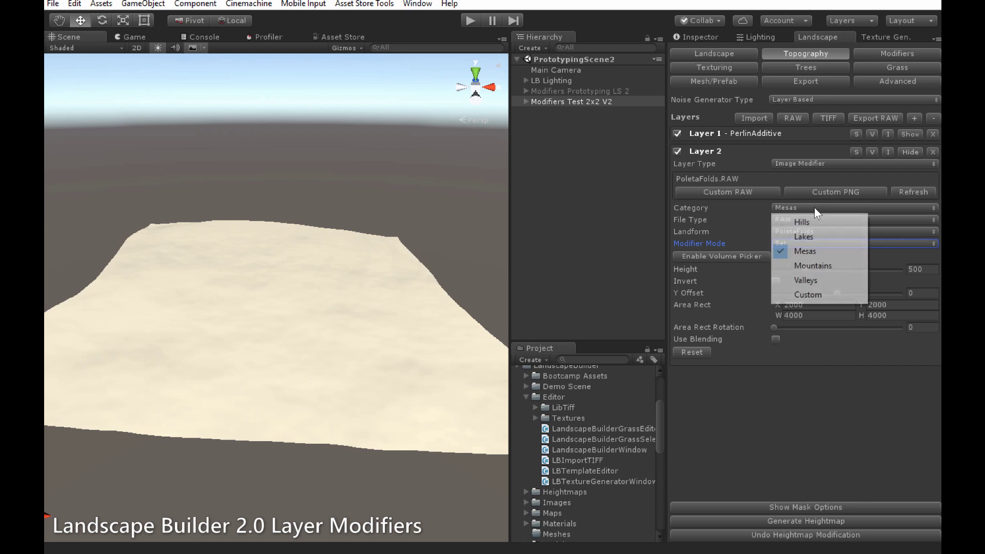
click(821, 266)
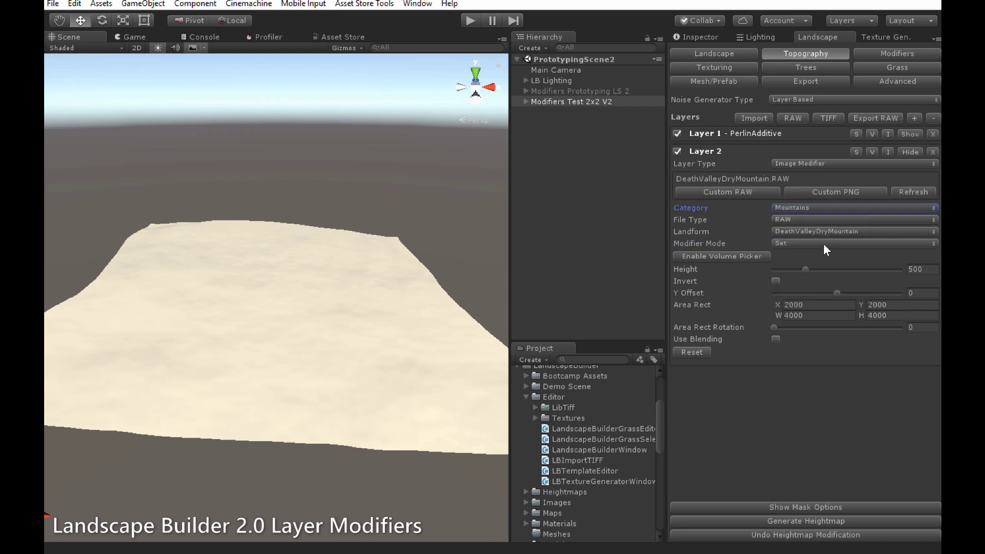
click(818, 231)
click(830, 261)
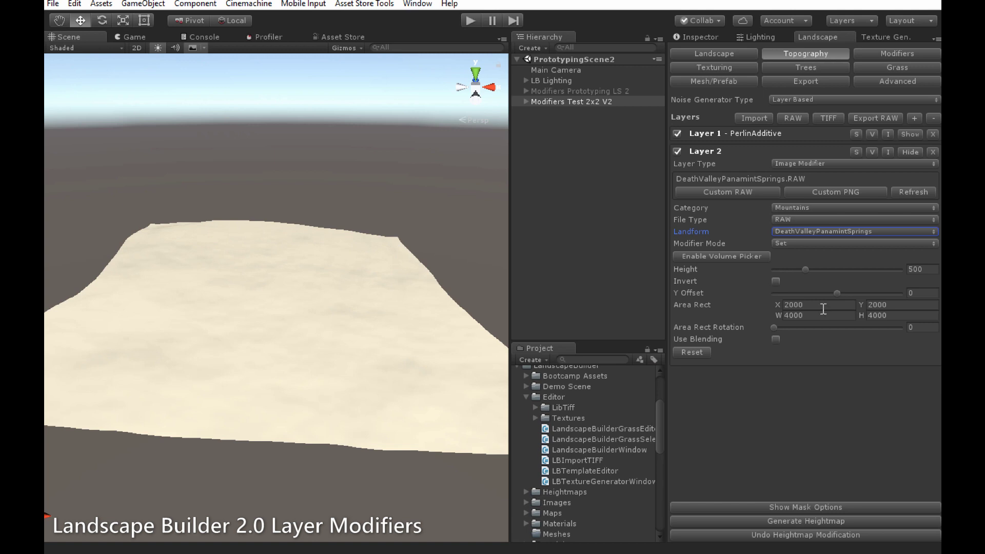
Raise the Panamint Springs patch to height 718.054, rotate it 49.3°, enlarge it, and generate the heightmap.
click(747, 255)
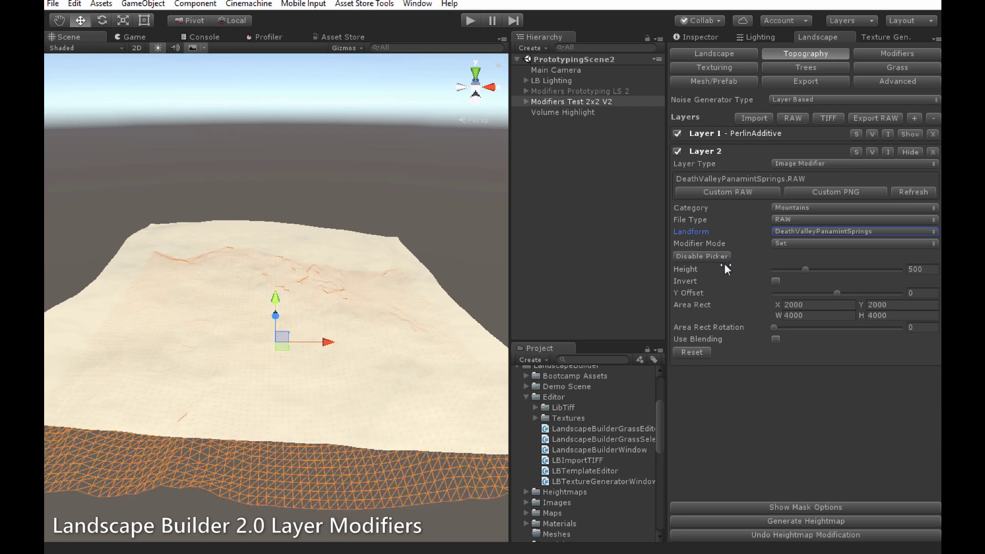
drag(281, 299, 285, 252)
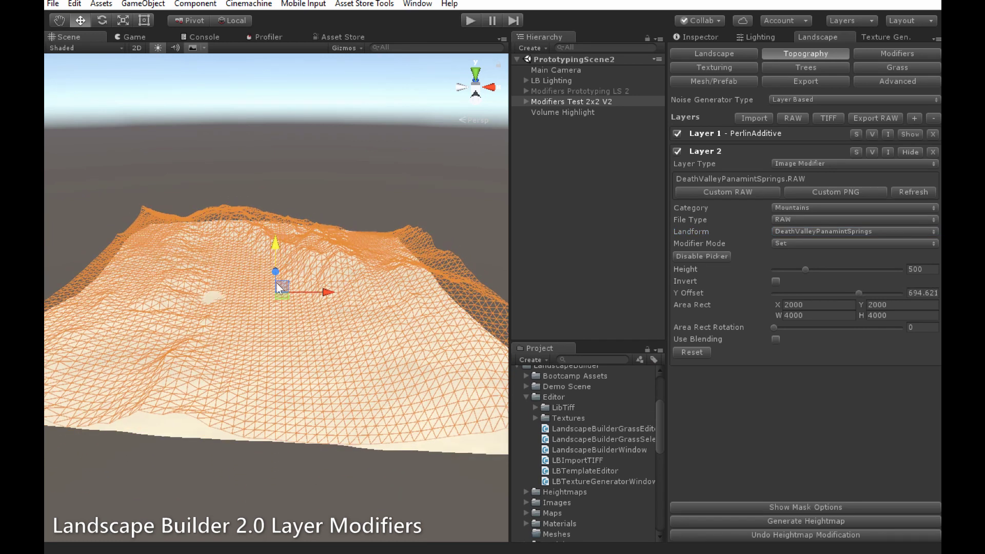
key(e)
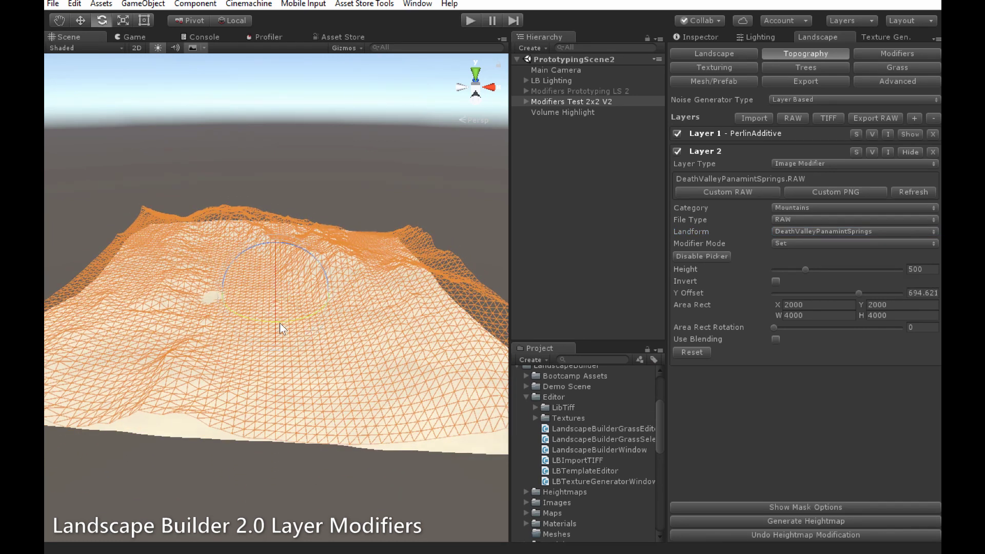
drag(279, 323, 228, 334)
key(r)
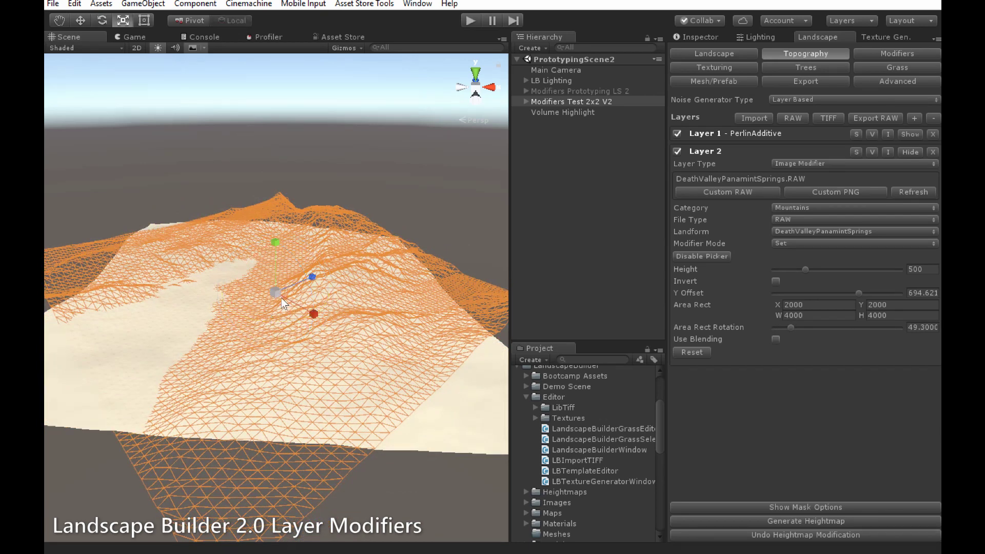
drag(282, 298, 303, 290)
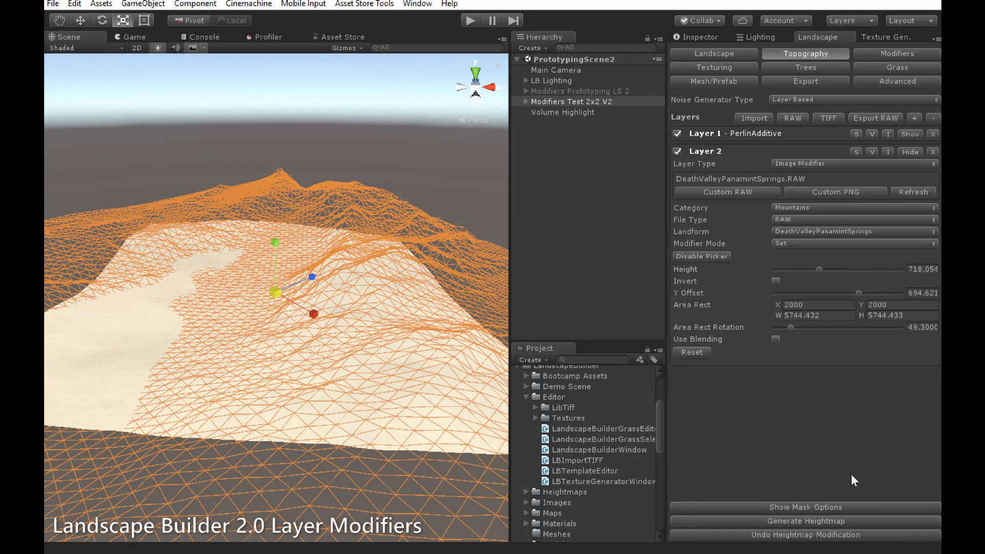
click(841, 520)
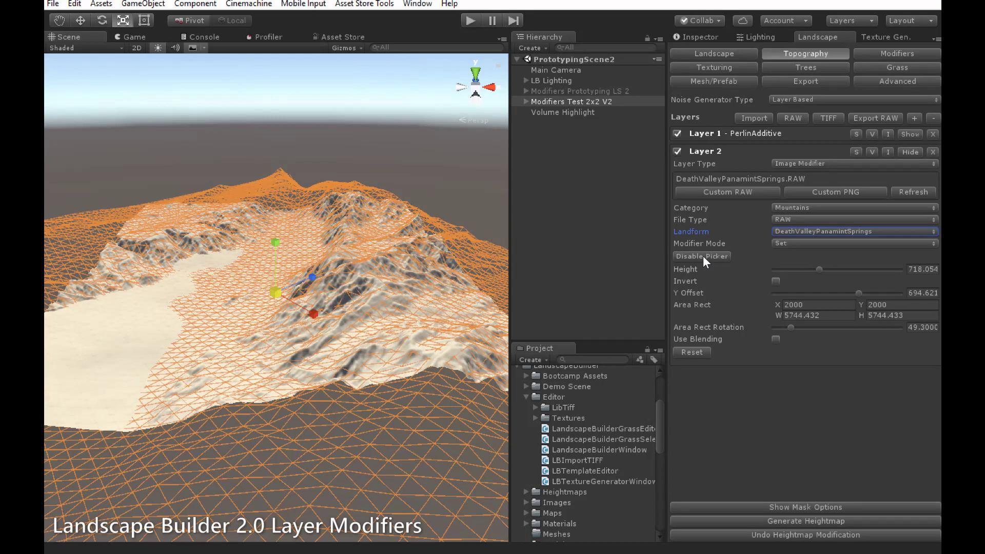
click(703, 255)
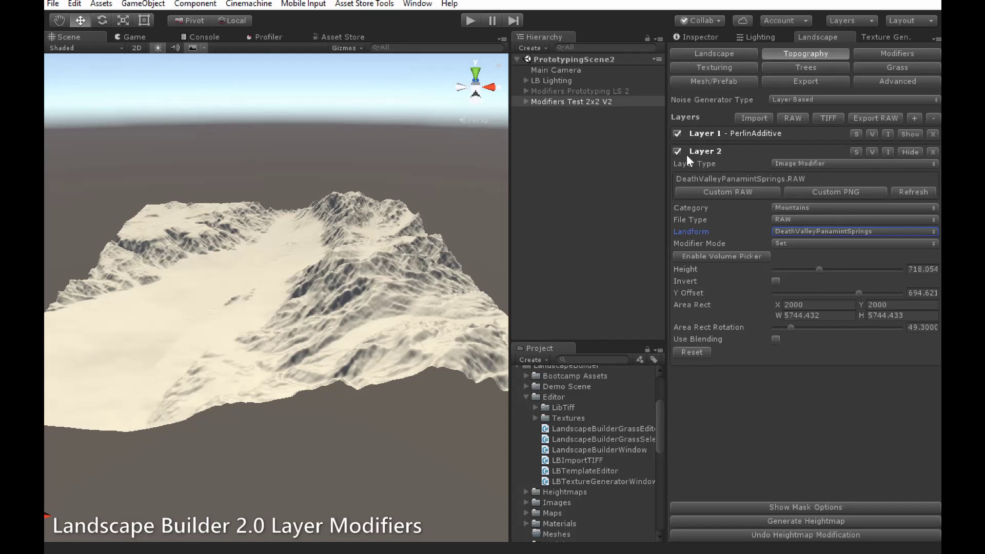
Disable Layer 2 to restore the flat plateau, then set its category to Lakes (LakeR01).
click(673, 150)
click(809, 519)
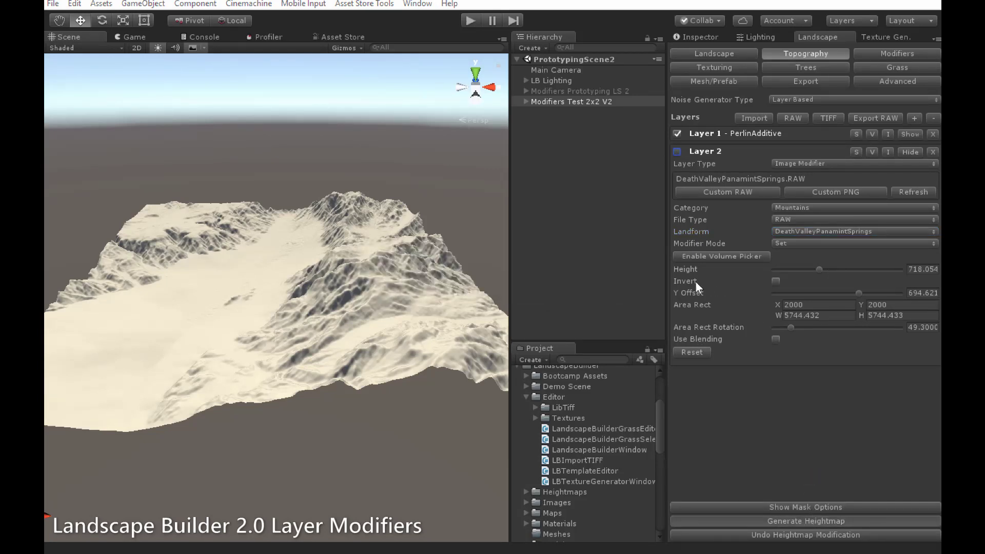
mouse_move(694, 281)
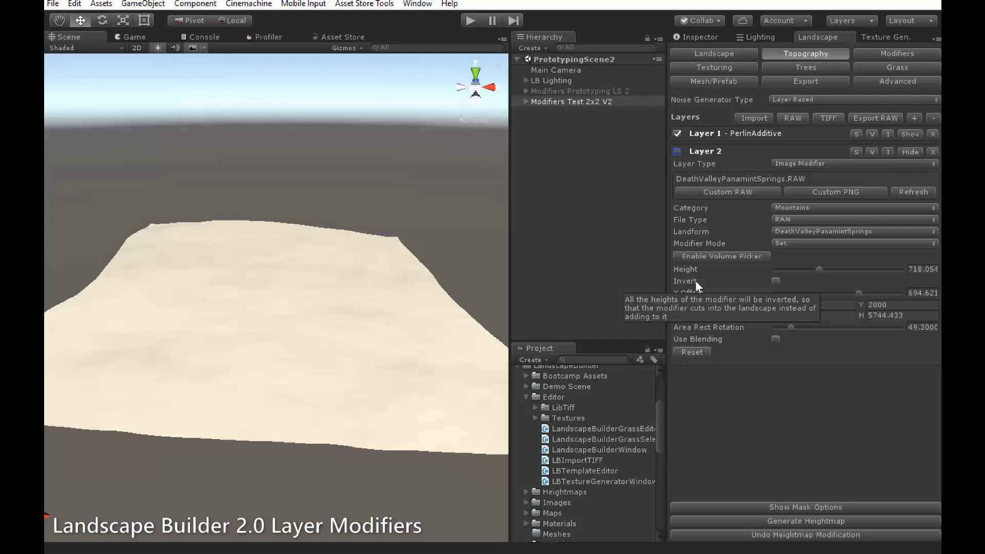
click(820, 208)
click(814, 241)
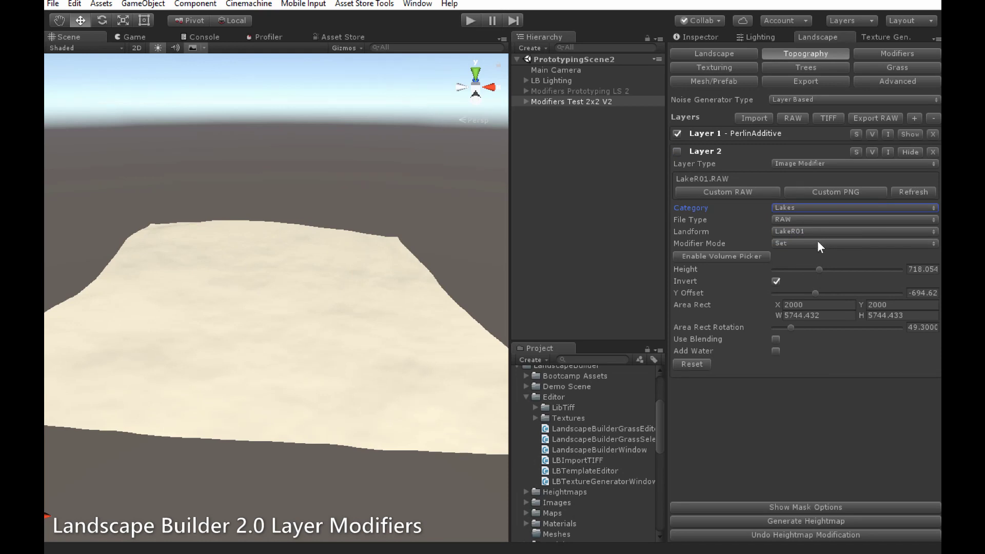
Shrink and reposition the LakeR01 volume to Y offset -1138.2, height 217.196, then regenerate the heightmap.
click(713, 256)
key(r)
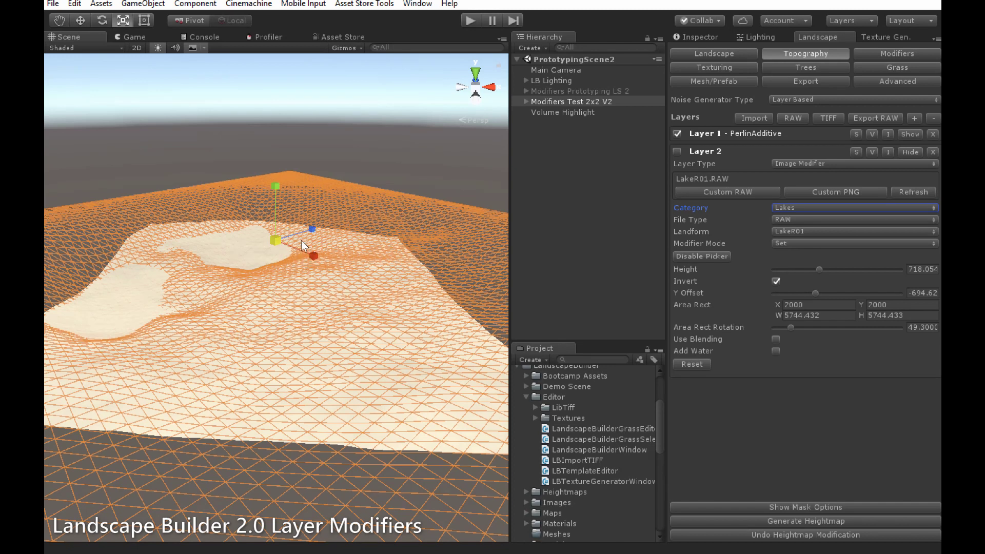
mouse_move(280, 239)
mouse_down()
mouse_move(248, 261)
mouse_move(276, 257)
mouse_up()
key(w)
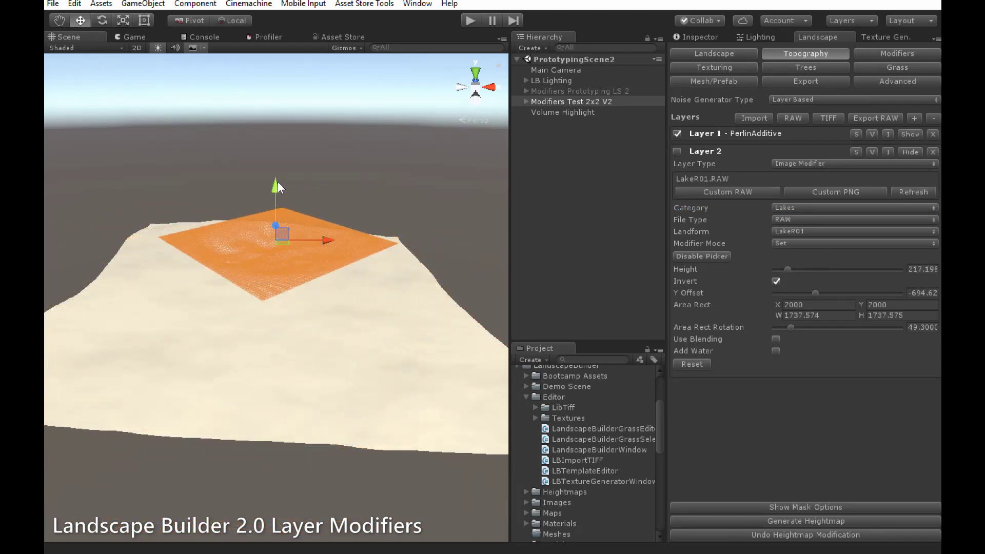
drag(278, 181, 283, 232)
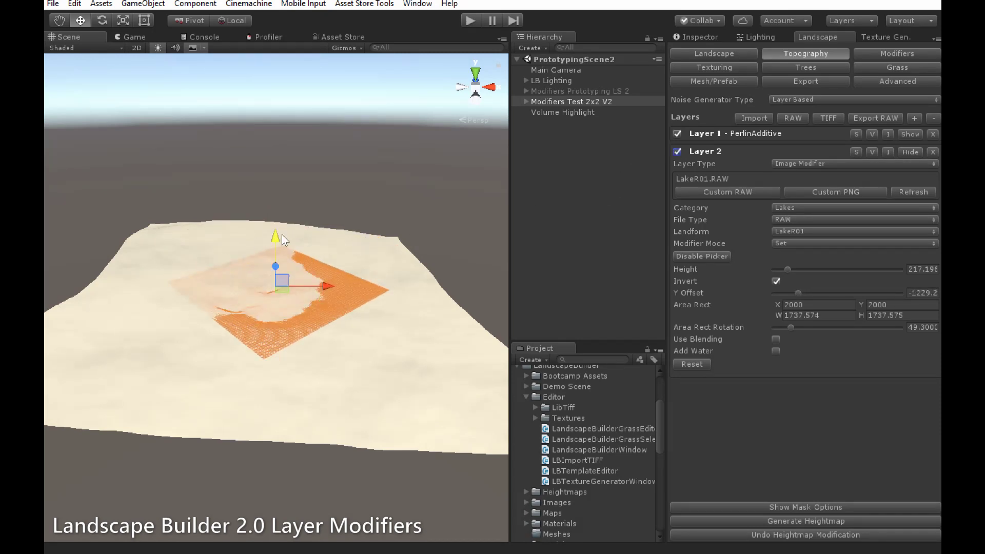
drag(276, 238, 278, 232)
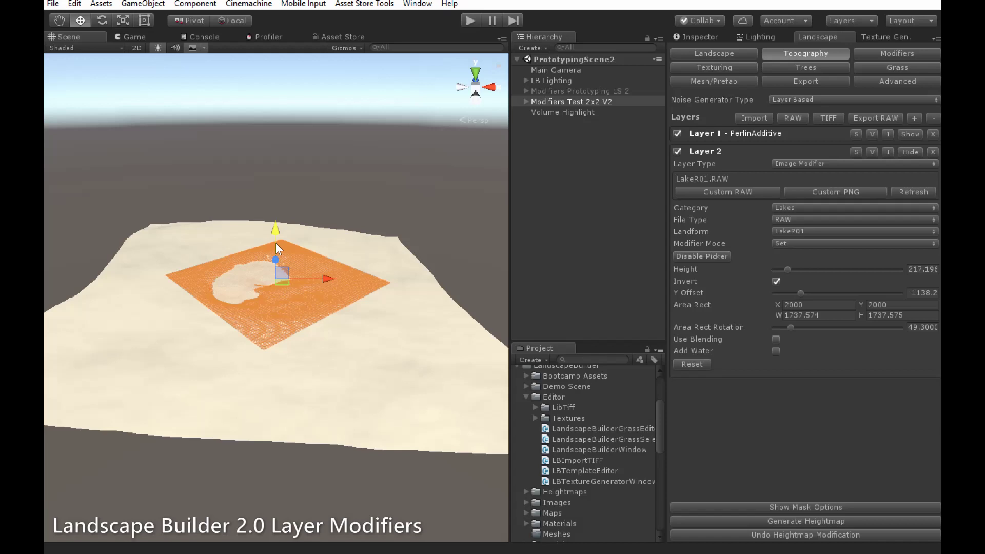
drag(281, 283, 269, 288)
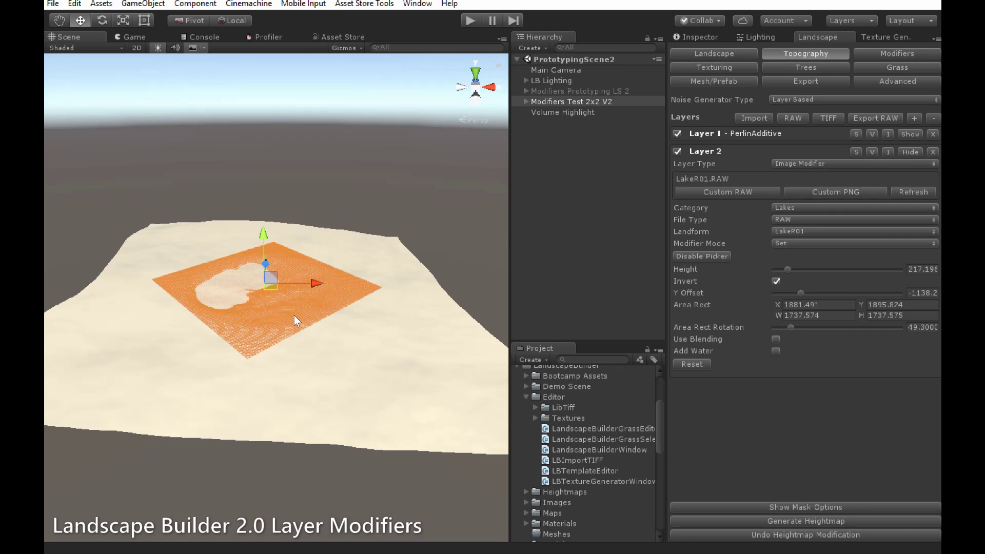
click(828, 520)
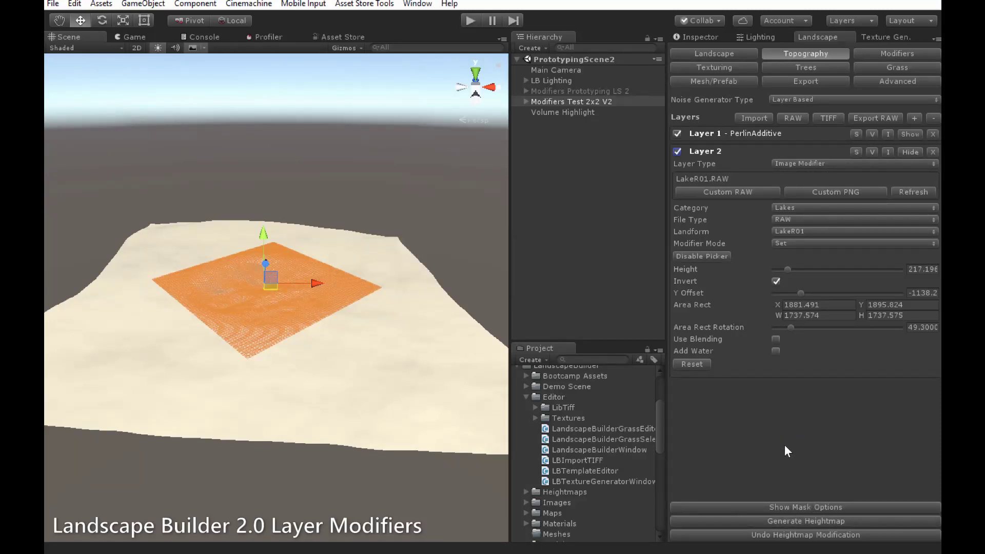
Hide the lake volume outline and orbit the view to inspect the shallow lake basin.
click(706, 258)
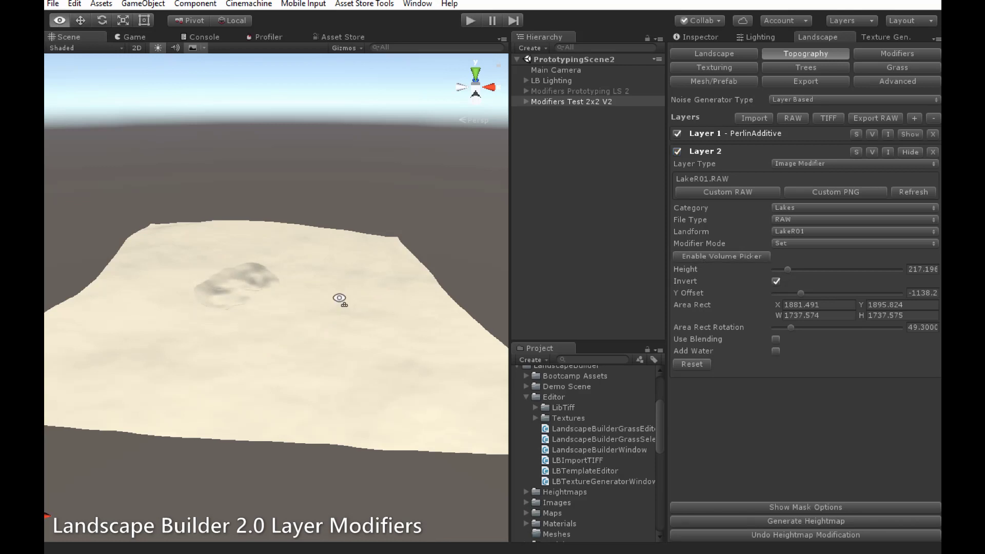
mouse_move(341, 301)
alt+mouse_down()
mouse_move(319, 302)
mouse_move(351, 288)
alt+mouse_up()
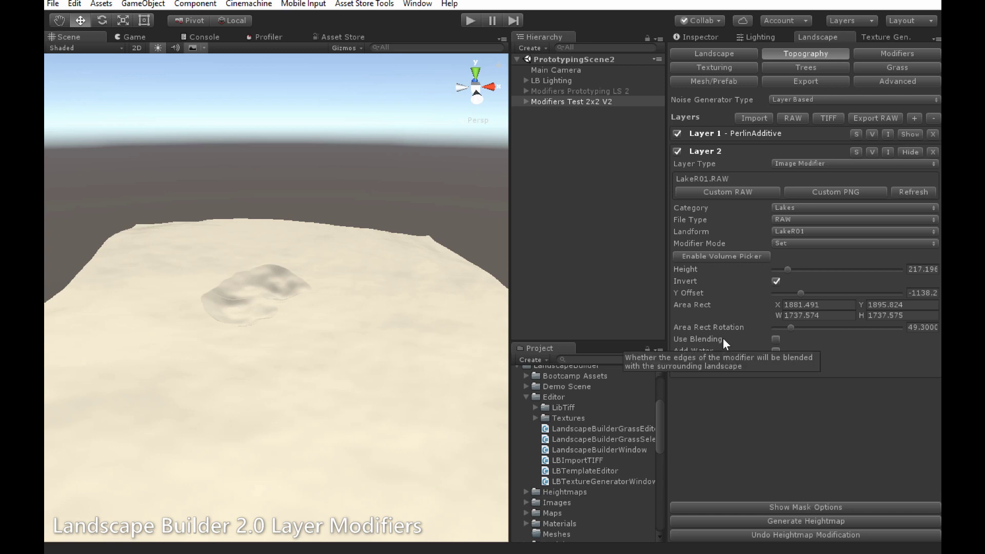
Use DeathValleyDryMountain from Mountains, enlarge to 2593.414, lower to Y 657.637, and regenerate.
click(814, 208)
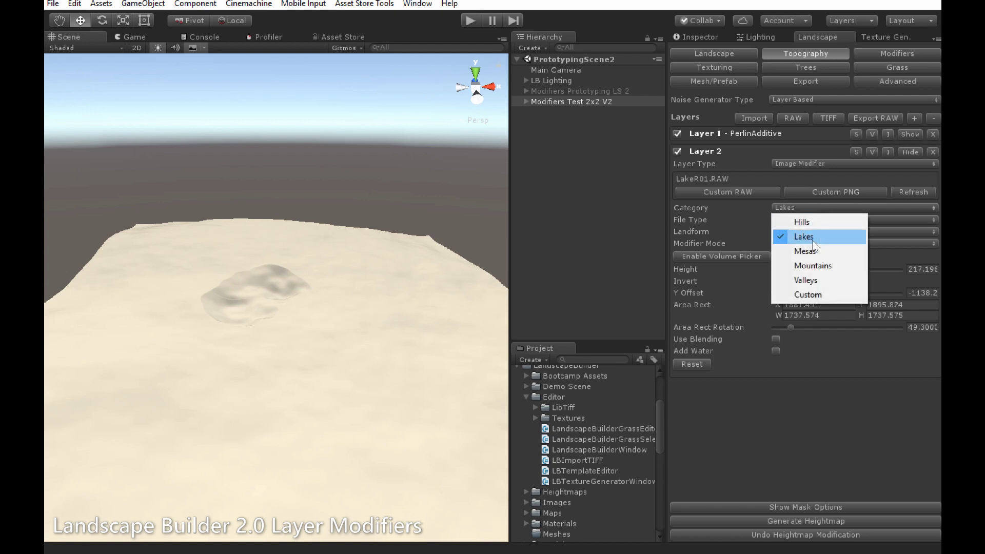
click(808, 265)
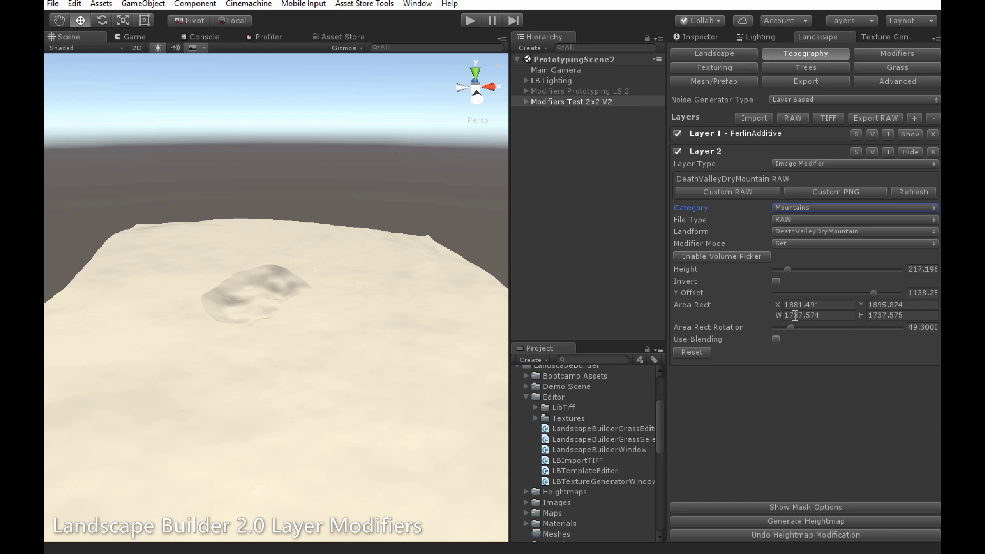
click(731, 257)
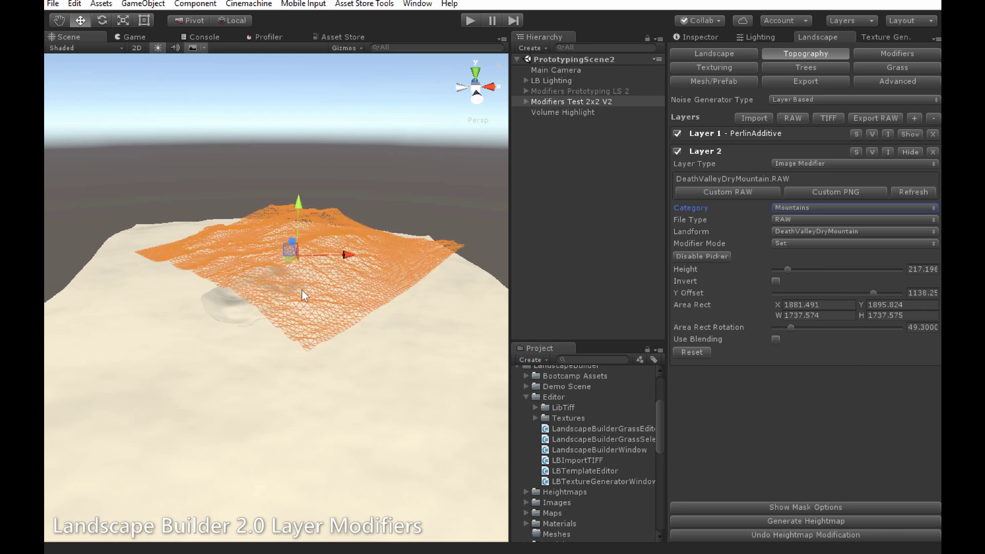
key(r)
drag(303, 254, 332, 248)
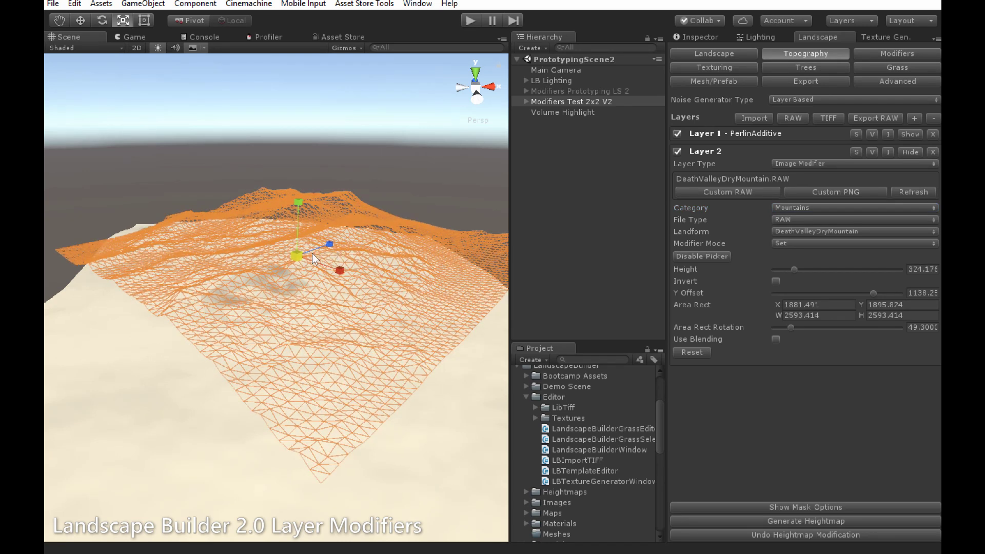
key(w)
drag(304, 206, 298, 258)
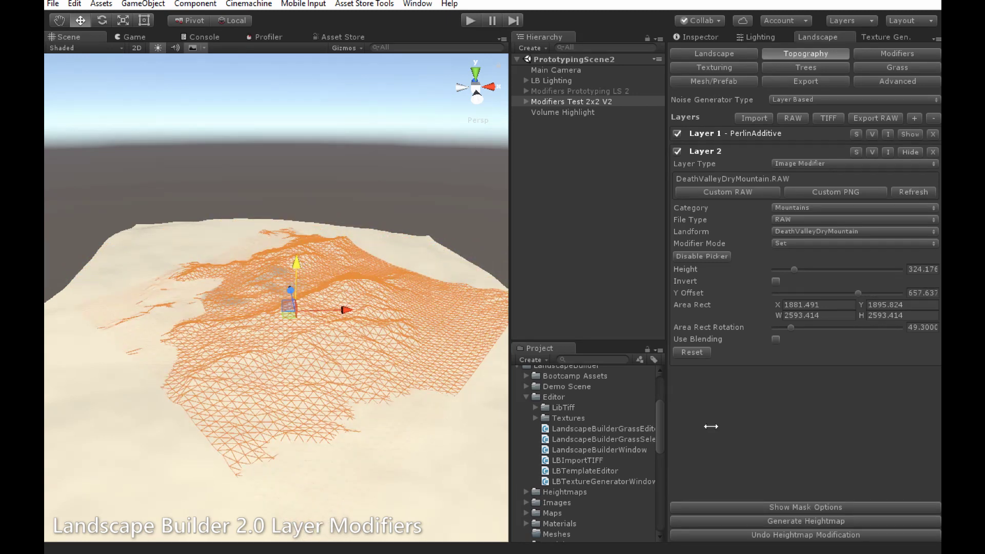
click(824, 522)
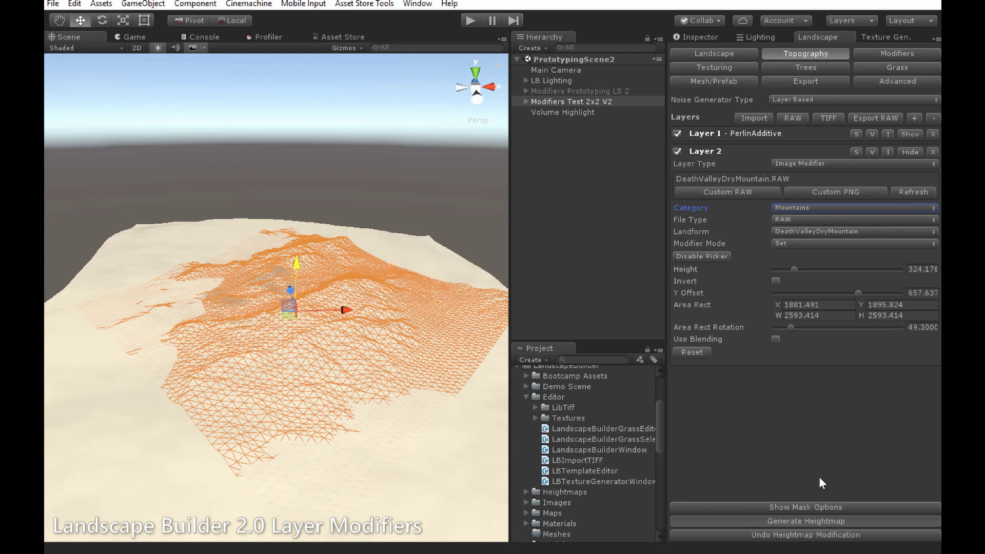
Hide the volume outline, enable Use Blending on Layer 2, and regenerate the heightmap.
click(721, 256)
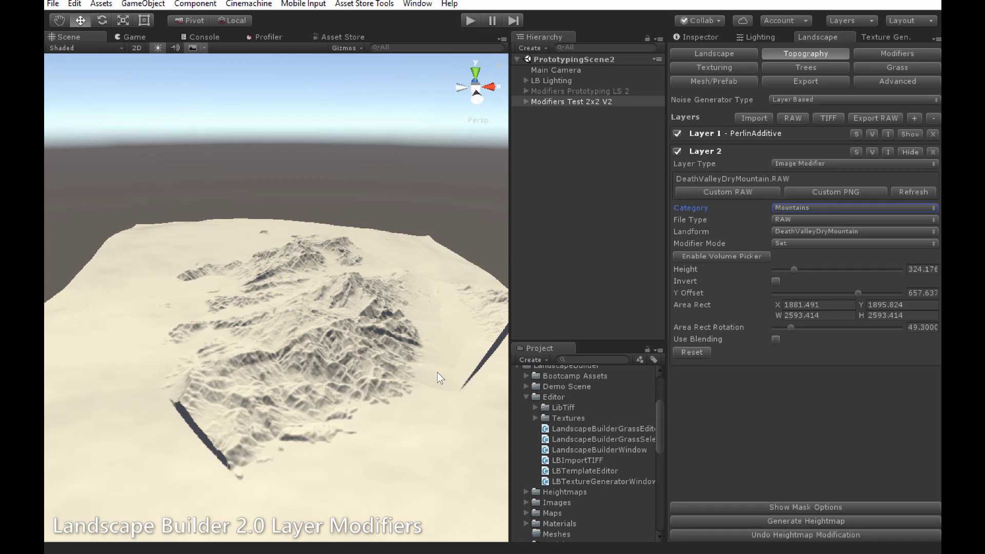
click(775, 340)
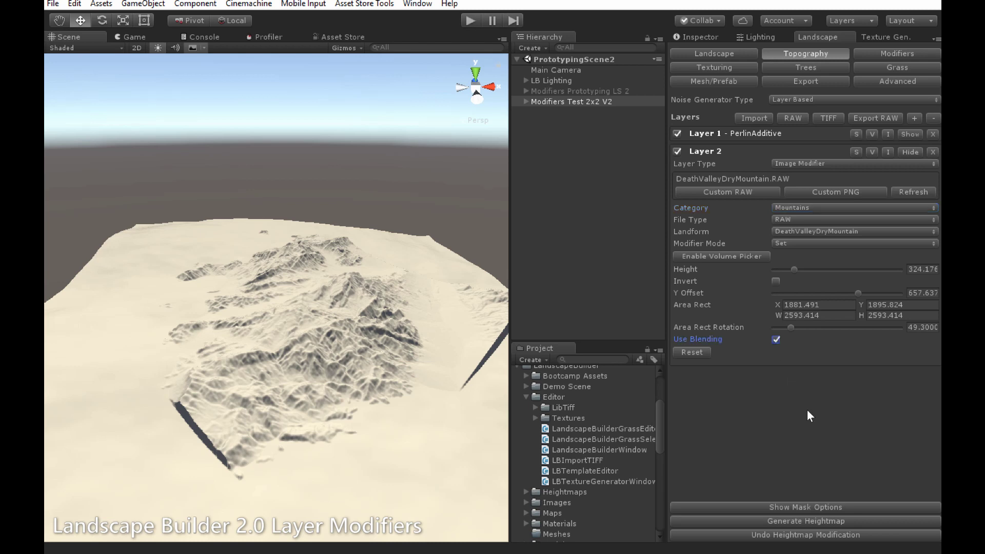
click(824, 521)
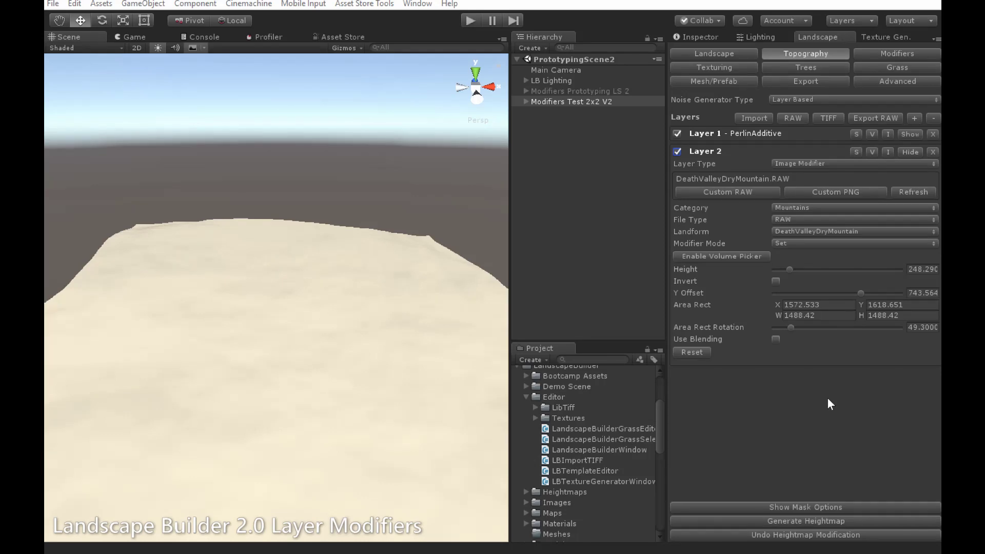
Change Layer 2's Modifier Mode from Set to Add.
click(818, 242)
click(809, 256)
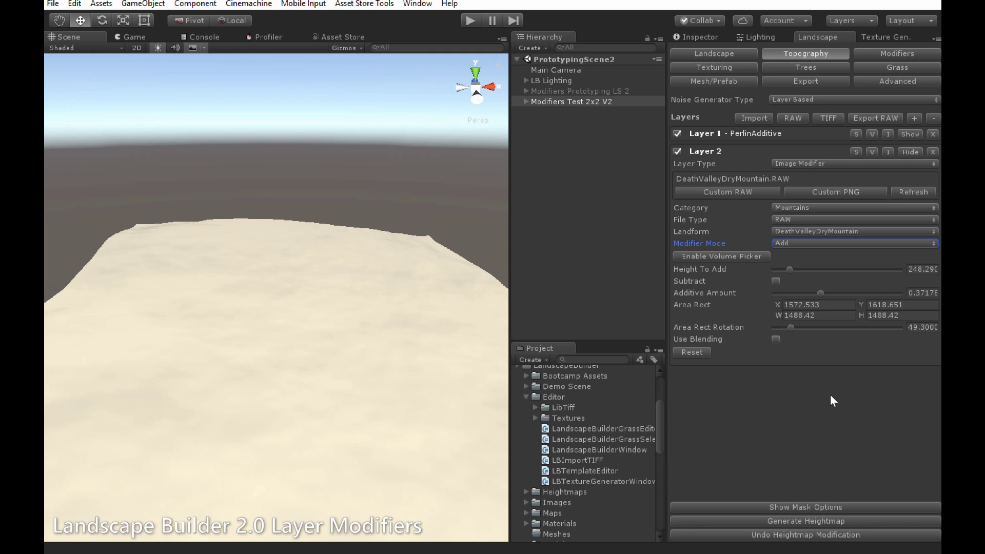
Make Layer 2 a Lakes landform, lowering its volume deeper and sliding it right.
click(793, 208)
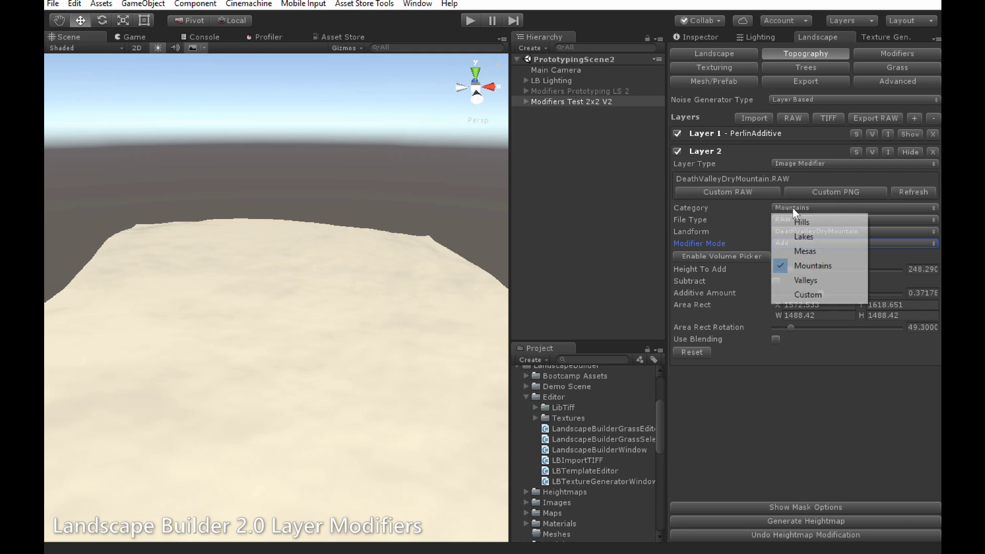
click(804, 234)
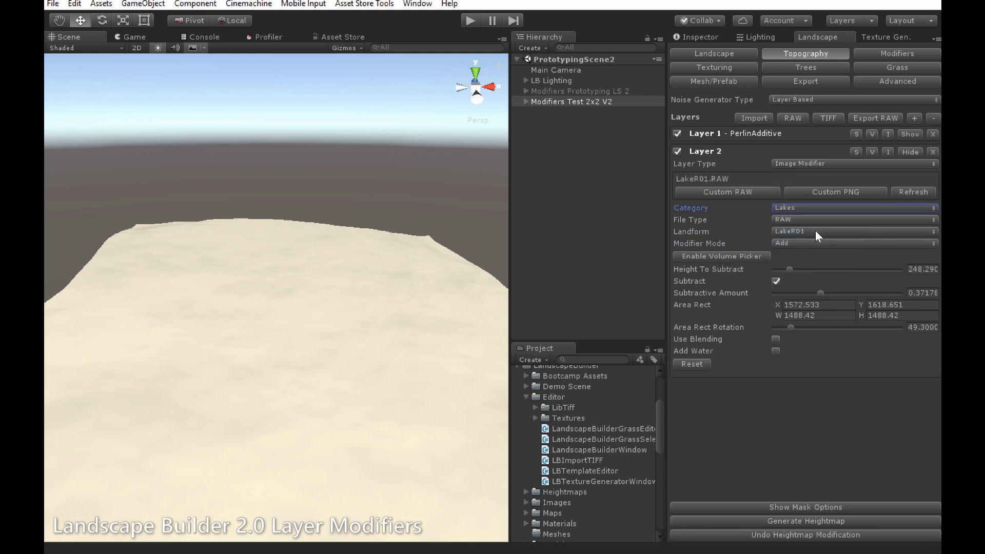
click(750, 257)
drag(257, 217, 252, 258)
drag(269, 313, 286, 315)
click(693, 257)
Generate the lake heightmap at Subtractive Amount 0.5, then again at 1.
drag(842, 292, 837, 294)
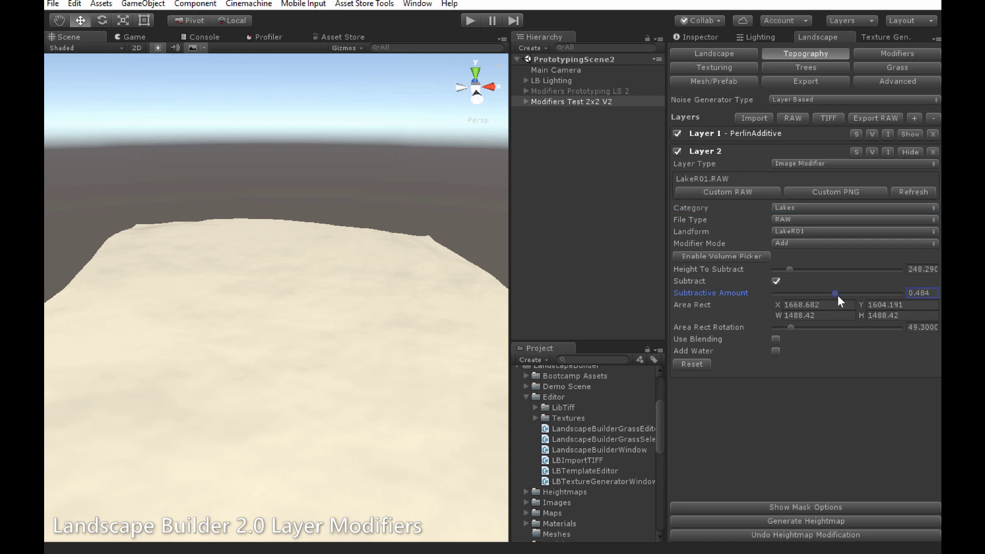
click(847, 521)
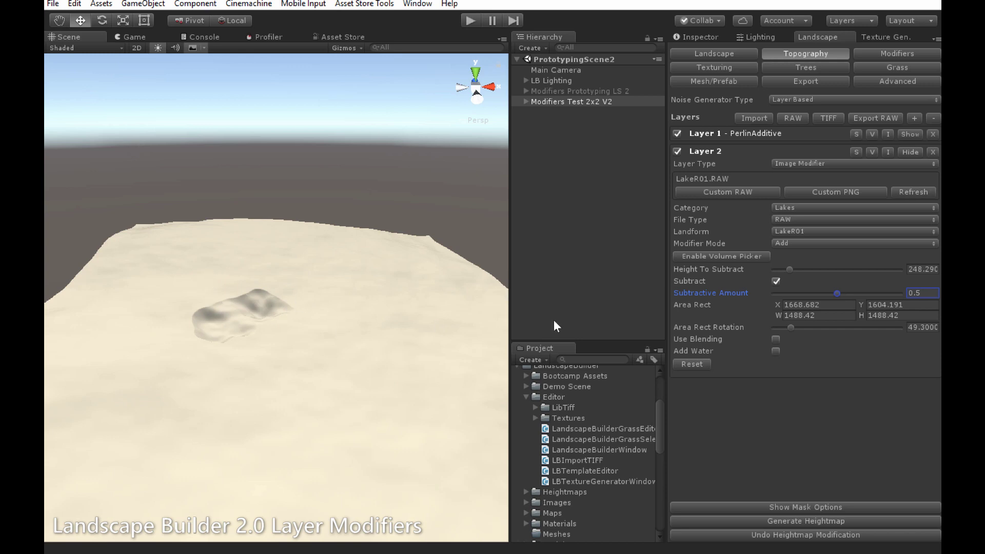
drag(836, 293, 900, 294)
click(866, 519)
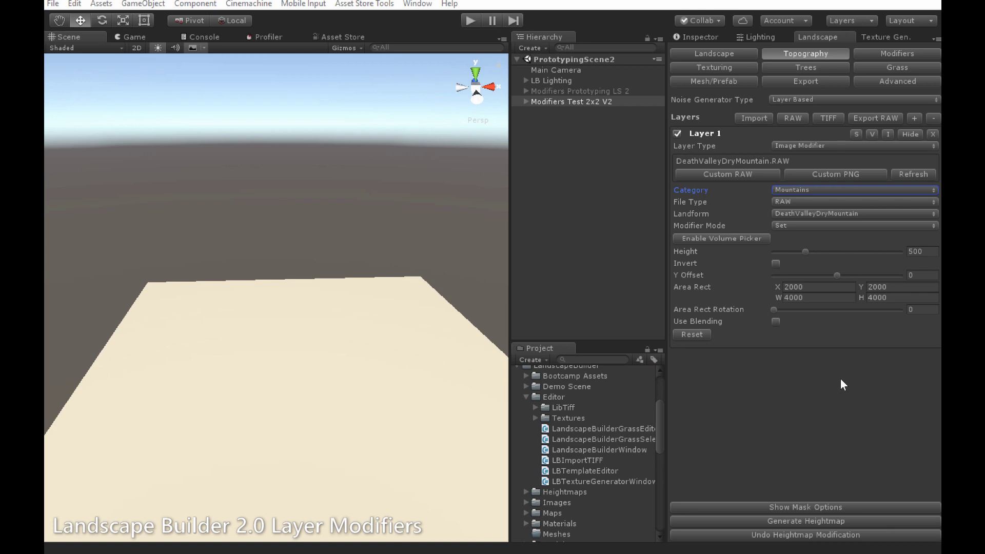
Set the layer's landform to SantaClarita and show its volume in the scene.
click(818, 215)
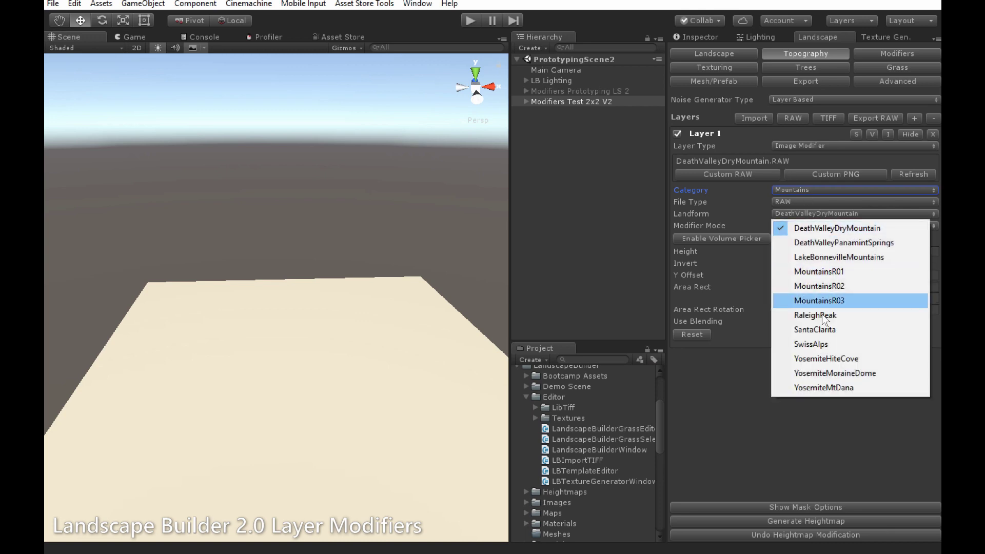
click(818, 330)
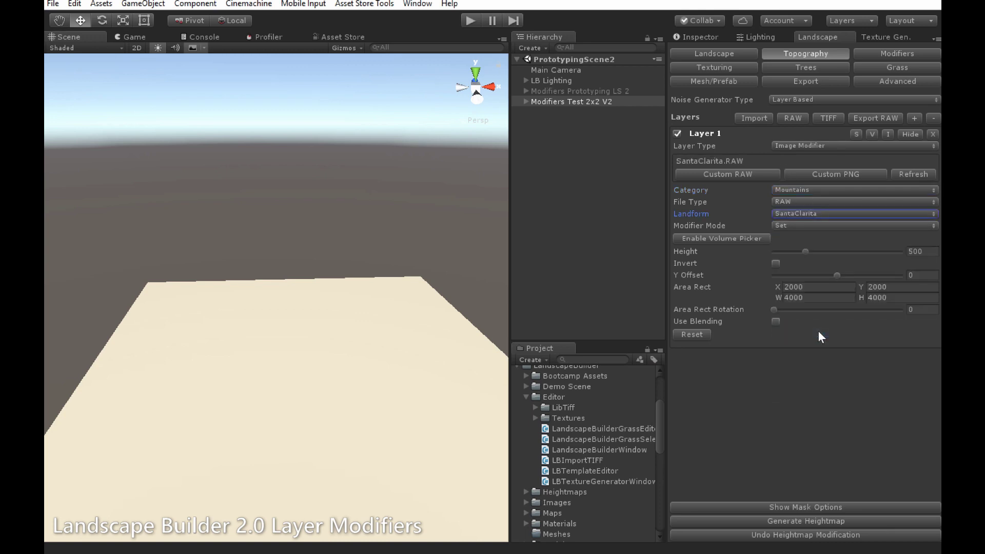
click(732, 238)
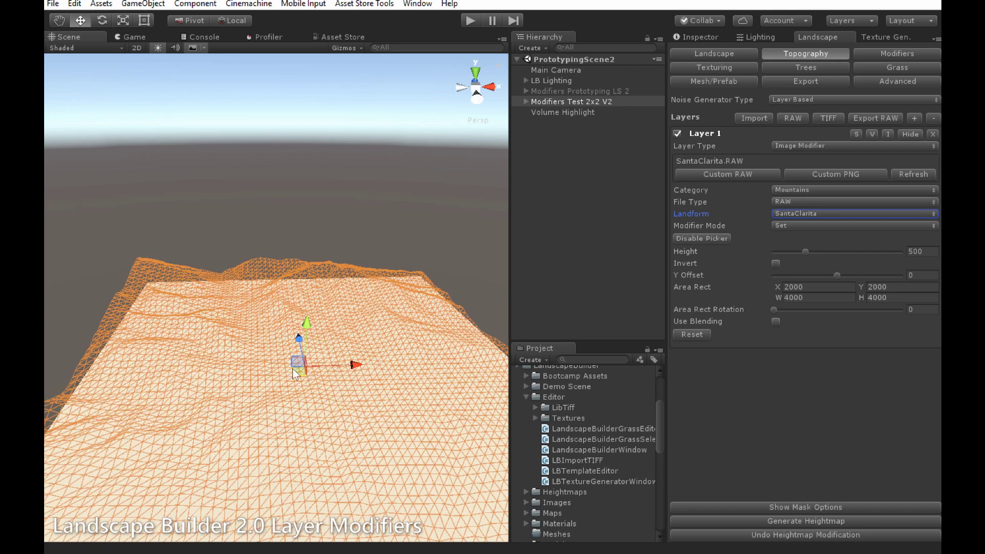
middle_drag(297, 372, 318, 309)
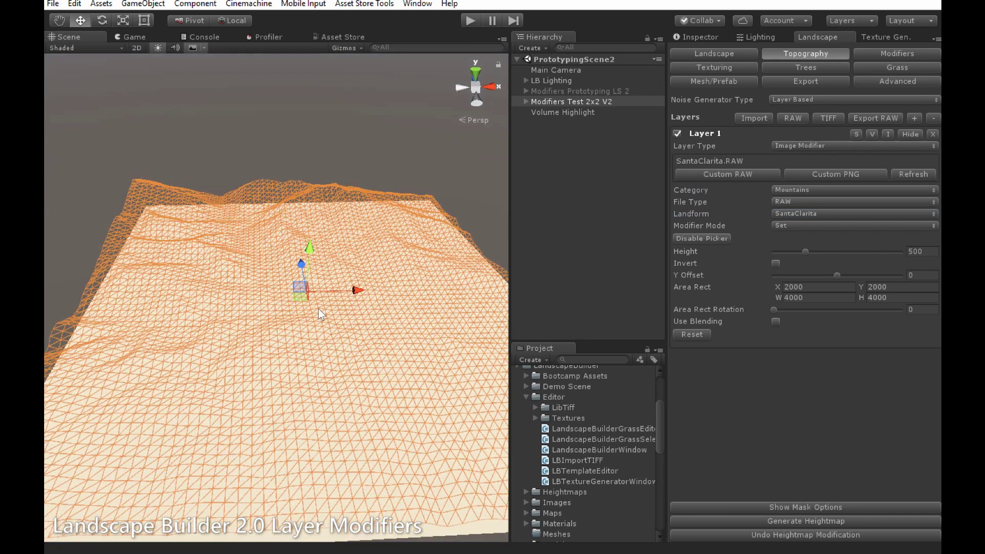
Enlarge the volume to 5516 across, rotate it about 47° and raise it to 754.617.
key(r)
drag(310, 294, 266, 349)
key(e)
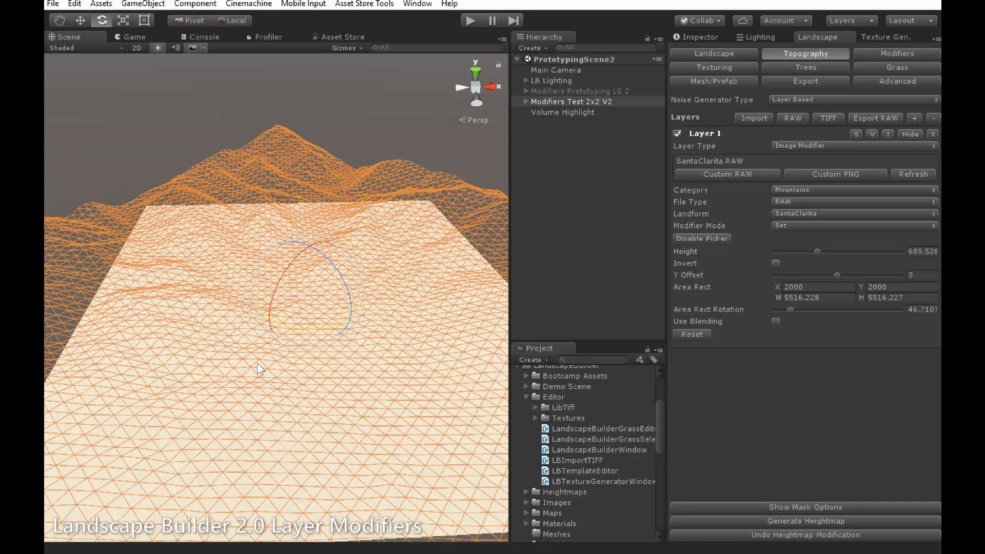
key(r)
drag(315, 244, 315, 241)
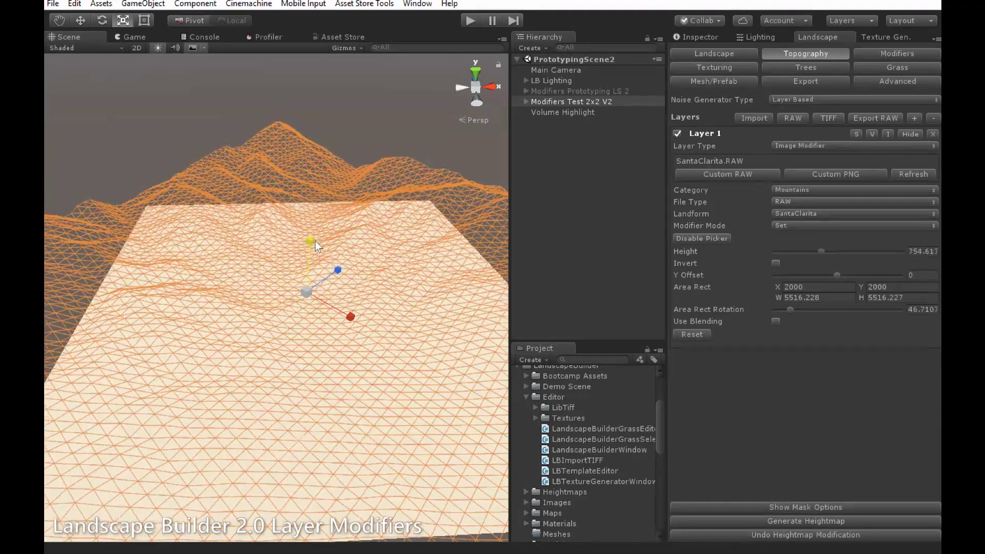
Generate the Santa Clarita heightmap and inspect the rugged hills.
click(811, 519)
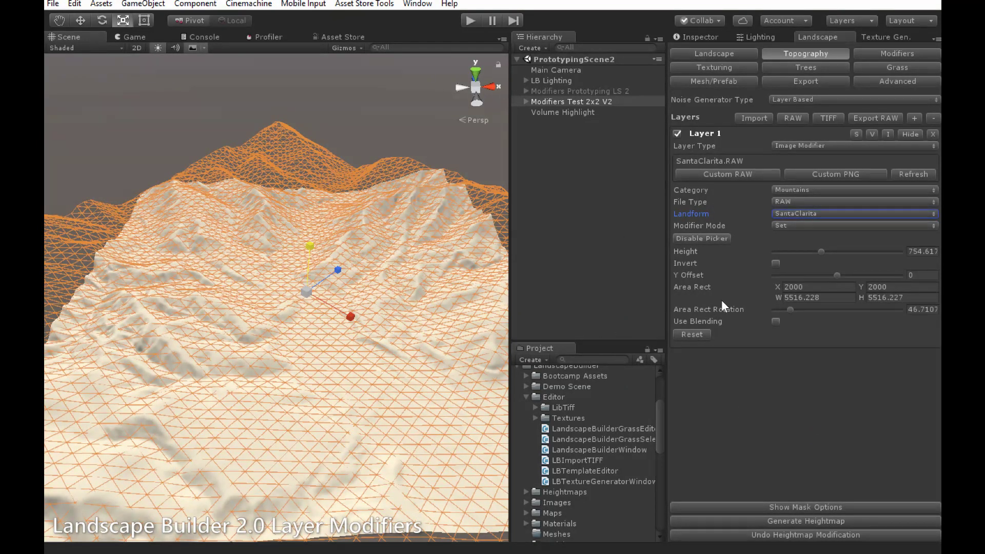
click(710, 236)
mouse_move(269, 348)
alt+mouse_down()
mouse_move(319, 329)
mouse_move(256, 342)
alt+mouse_up()
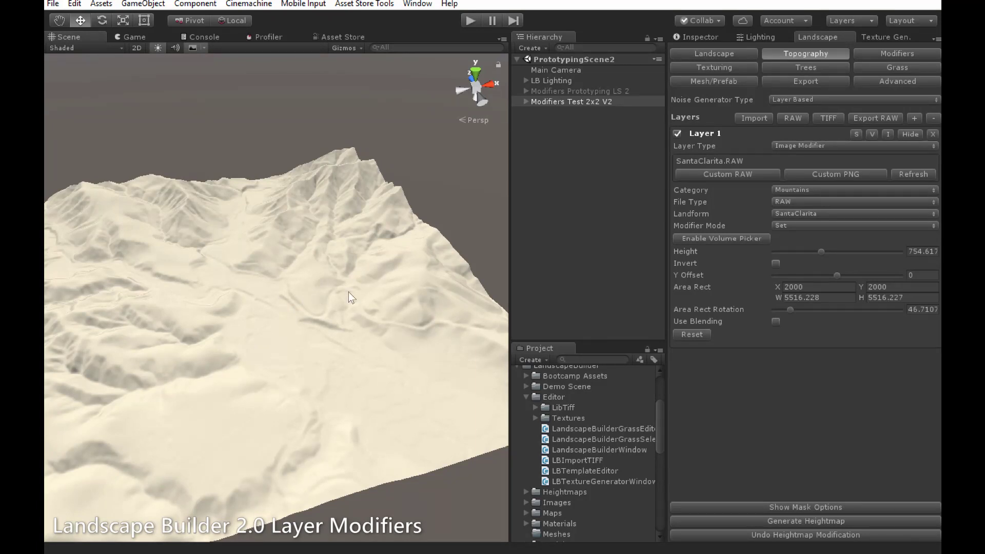
Add a second heightmap layer of type Image Modifier.
click(911, 118)
click(909, 134)
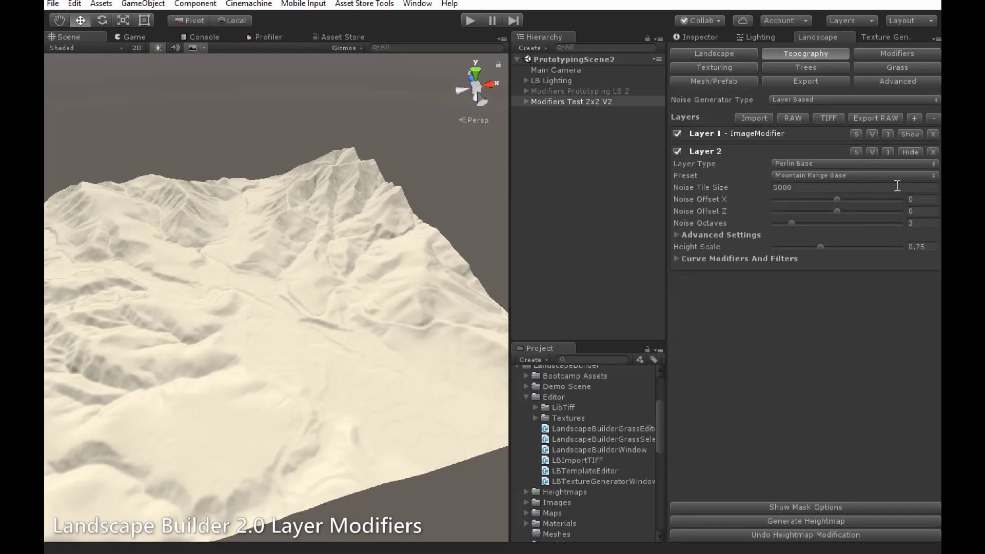
click(857, 163)
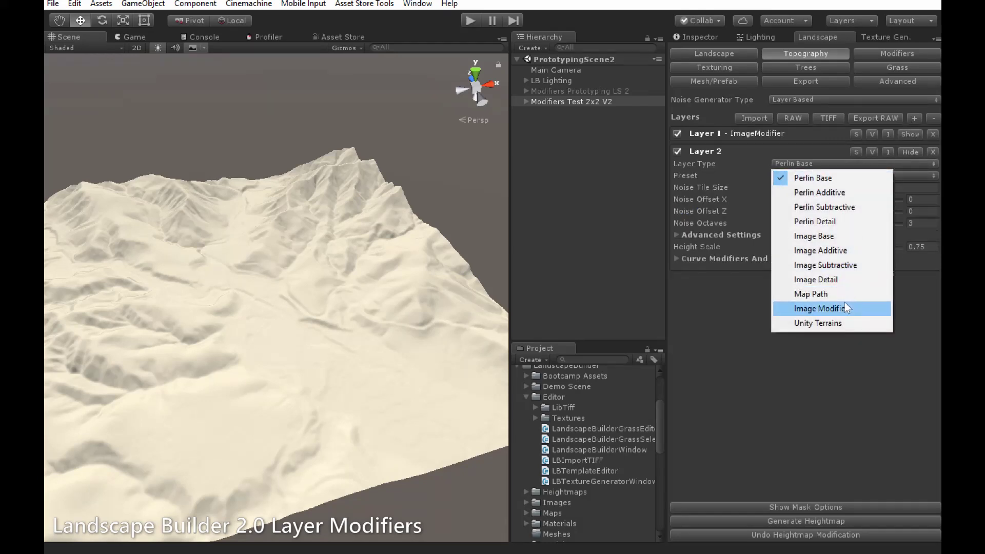
click(844, 306)
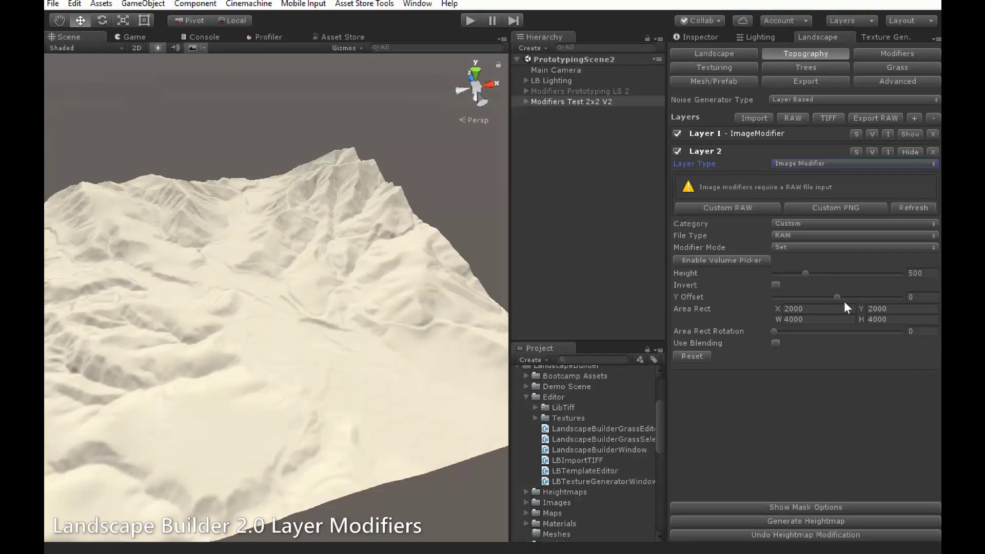
Set Layer 2 to the Mesas category with the UtahStraightCliffsFormation landform.
click(823, 224)
click(823, 268)
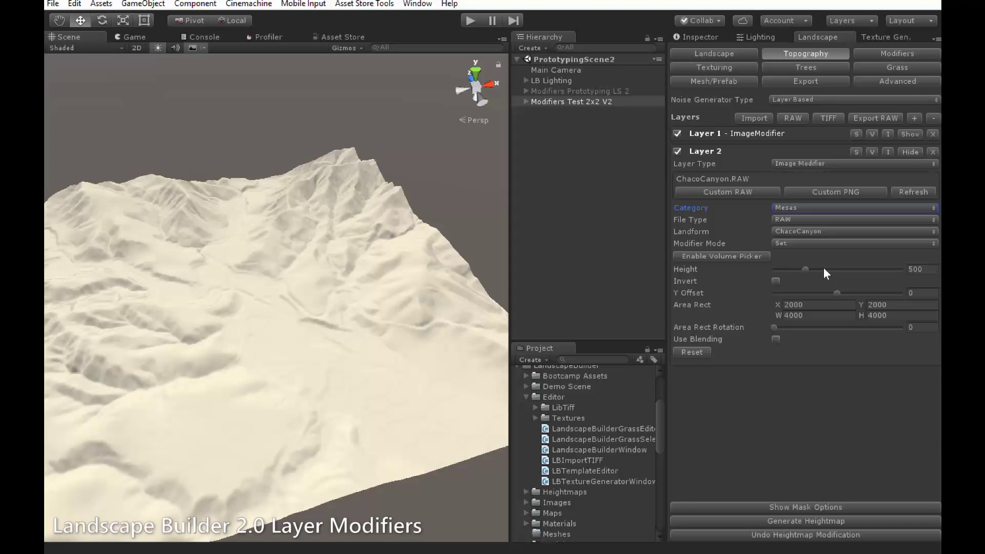
click(844, 229)
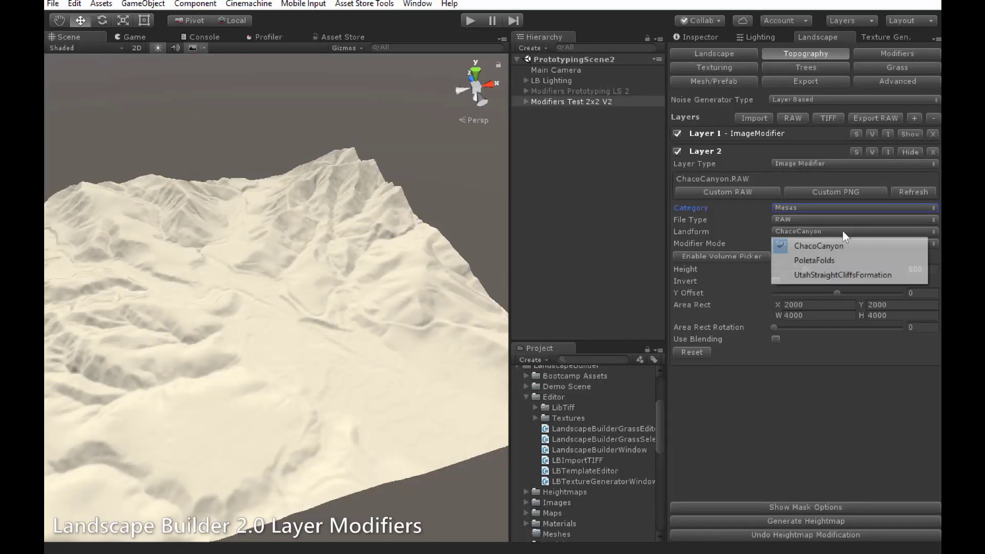
click(843, 274)
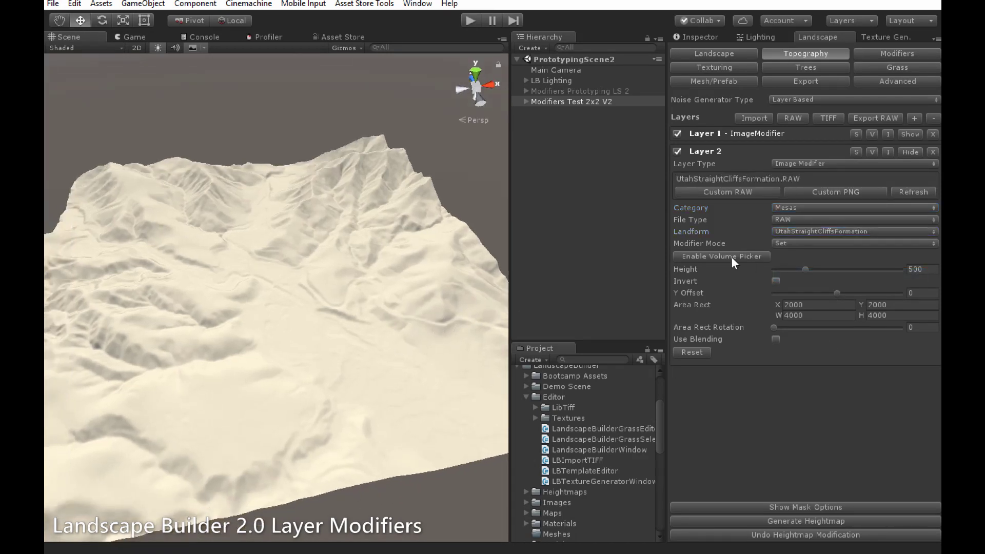
Move the cliffs volume across the terrain, rotate it about 87° and shrink it.
click(731, 257)
drag(250, 266, 309, 309)
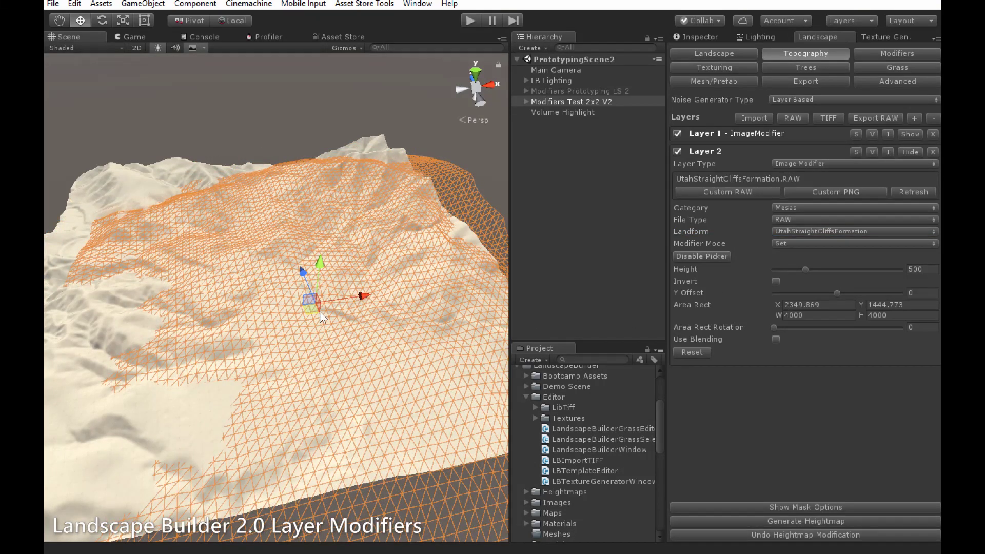
key(e)
drag(316, 341, 143, 349)
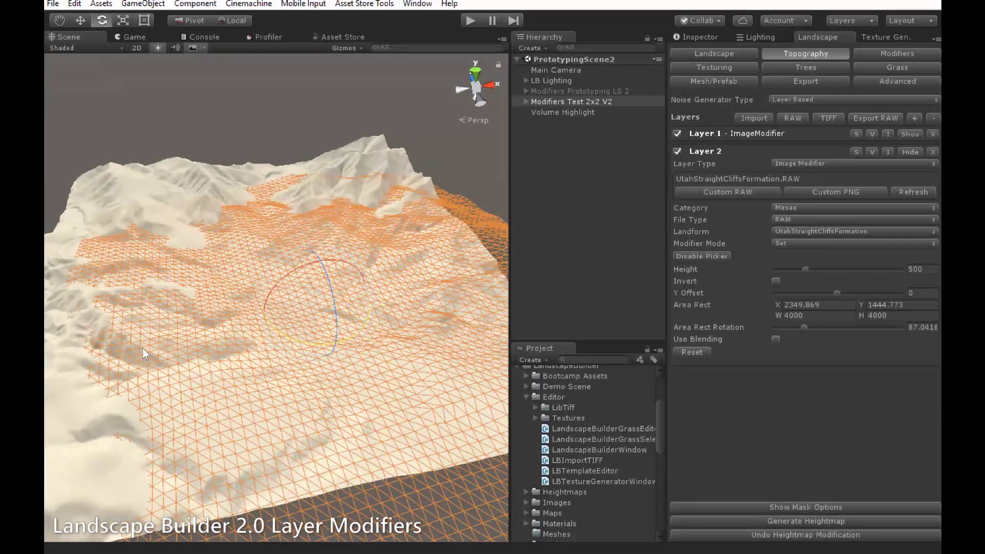
key(r)
drag(317, 303, 362, 312)
key(w)
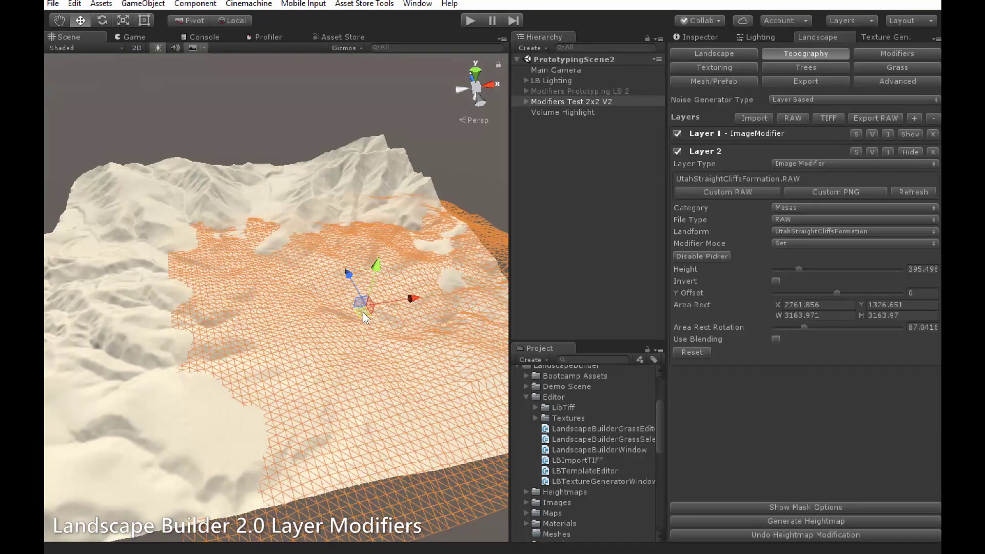
Adjust the cliffs height to 405.569, shift the patch back and sink it to Y -59.372.
key(r)
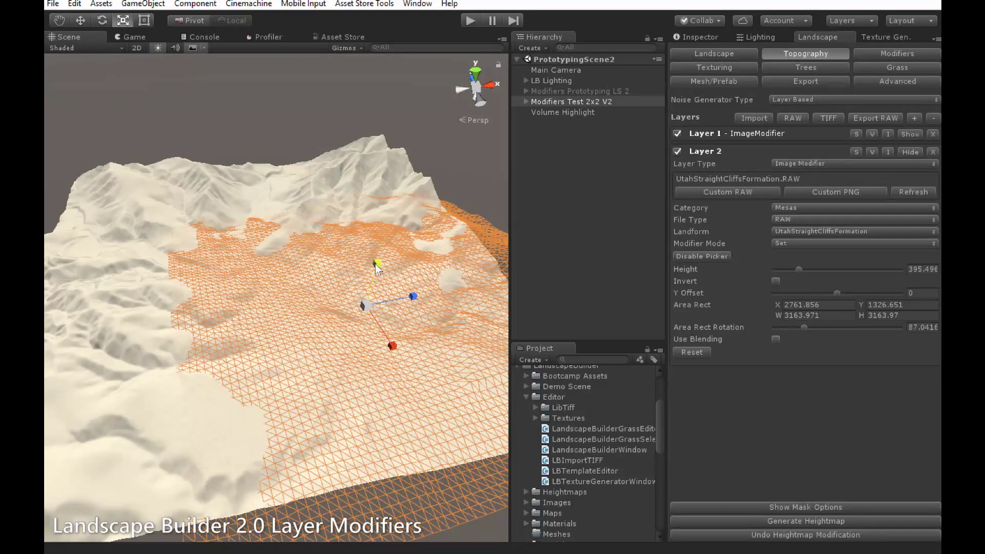
drag(376, 264, 376, 255)
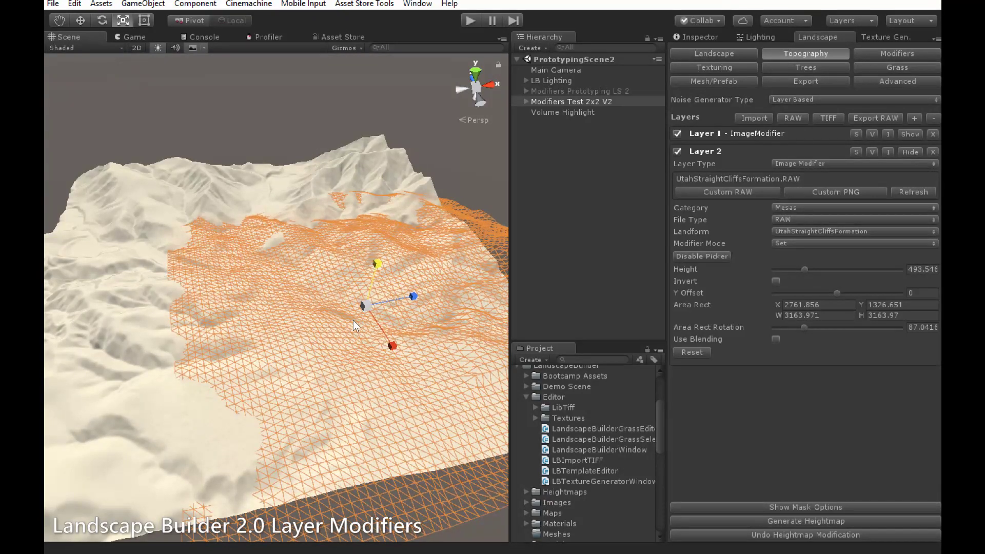
key(w)
drag(368, 309, 383, 327)
key(r)
key(w)
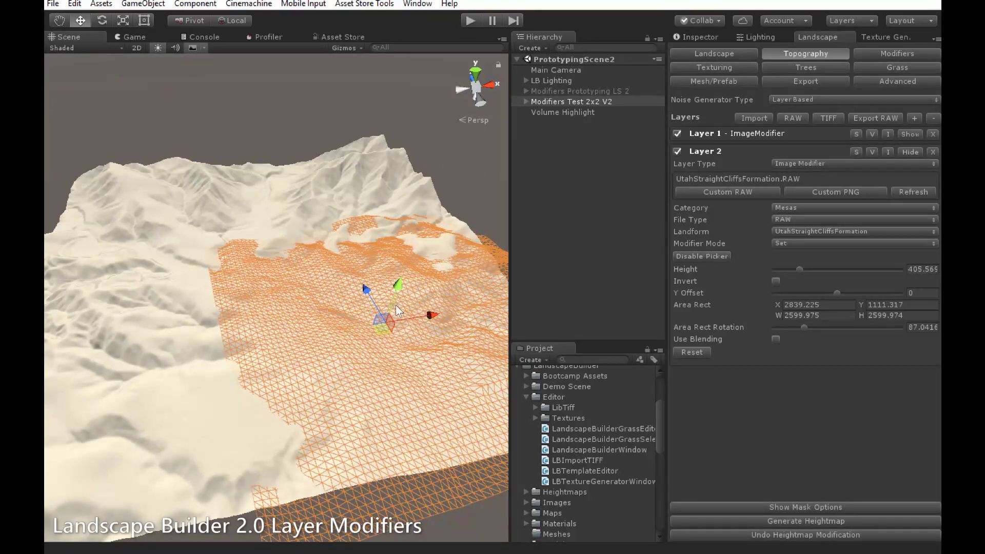
drag(395, 289, 395, 293)
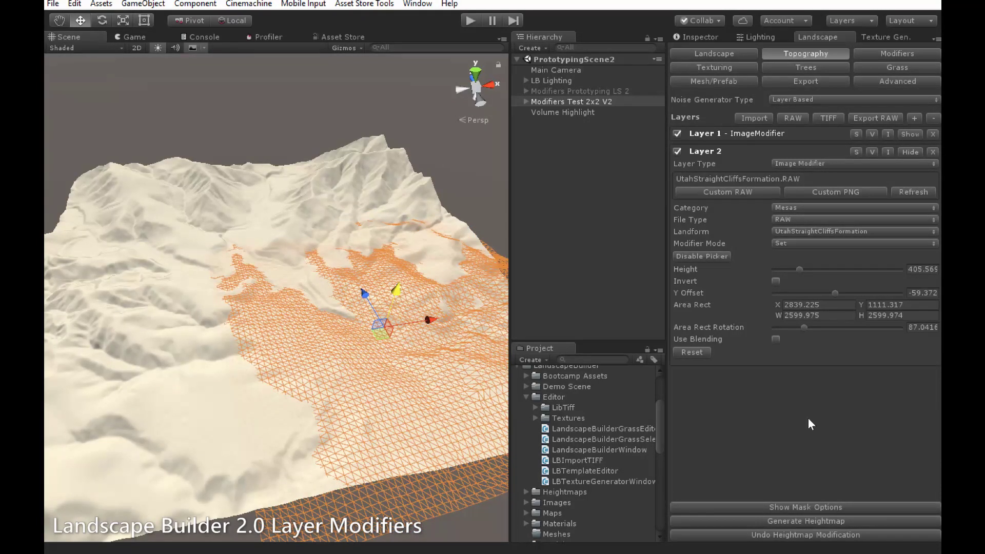
Regenerate the heightmap with the cliffs layer and orbit to inspect the cliff bands.
click(814, 520)
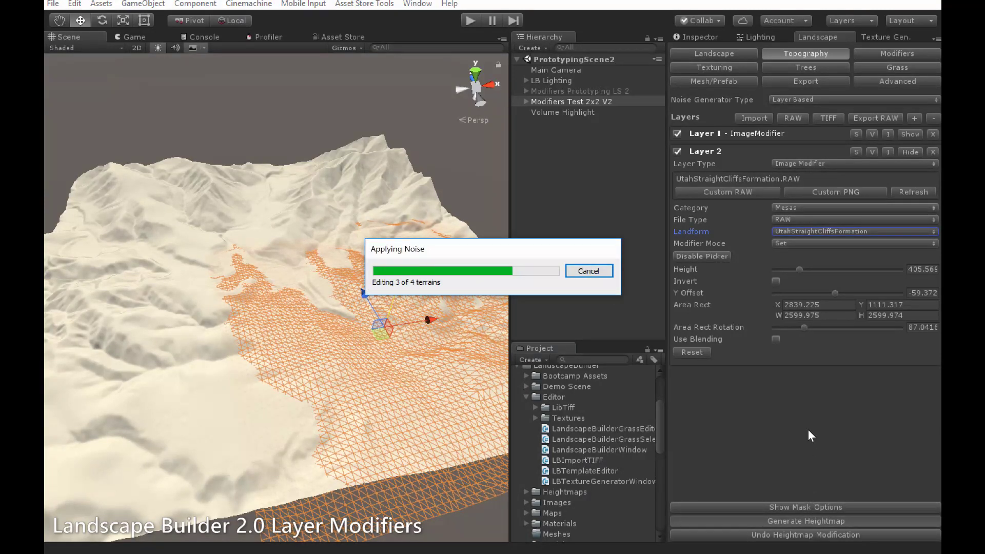
click(711, 255)
alt+drag(308, 277, 283, 277)
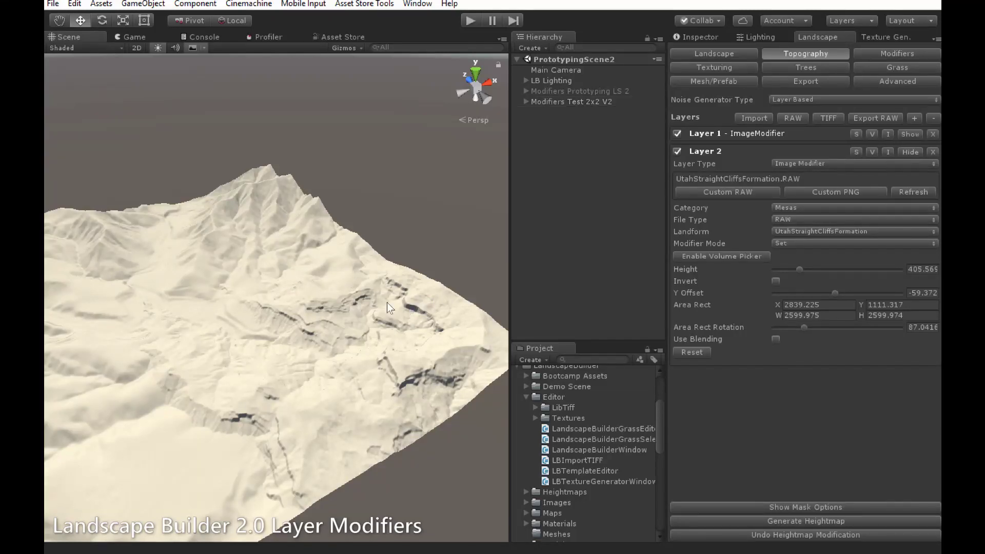
right_drag(387, 303, 364, 306)
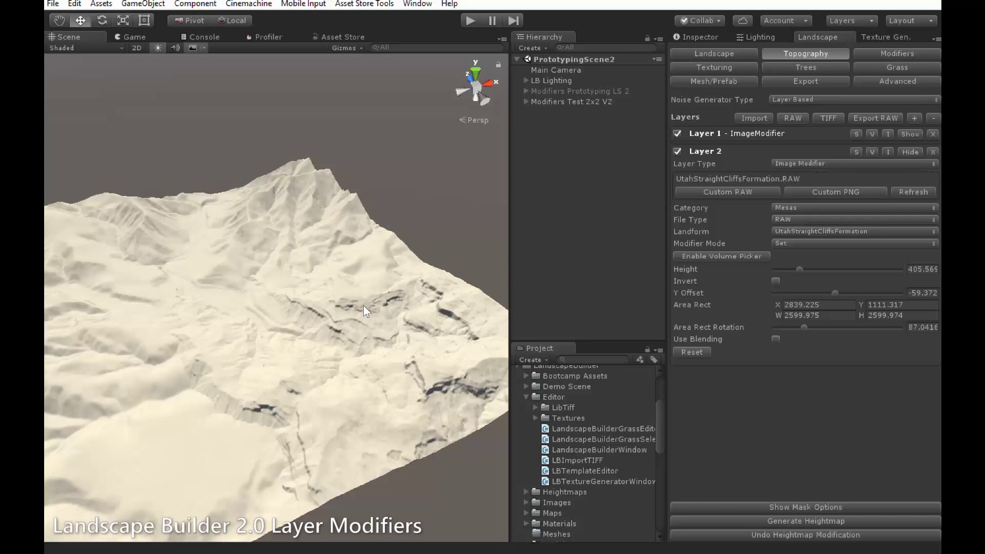
Disable Layer 2, regenerate the terrain without cliffs, then re-enable Layer 2.
click(677, 151)
click(839, 521)
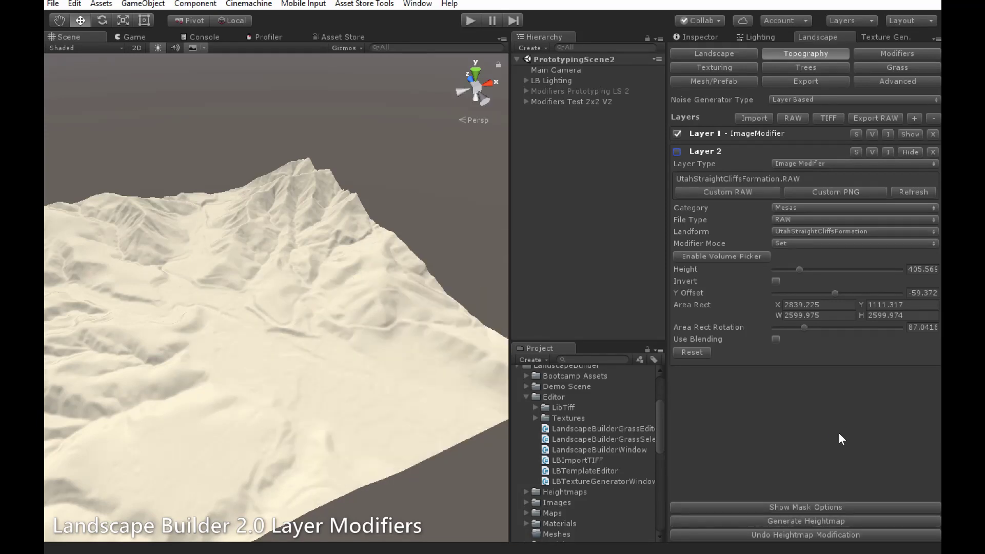
click(676, 151)
Set Layer 2 to the Mountains category with the RaleighPeak landform.
click(794, 210)
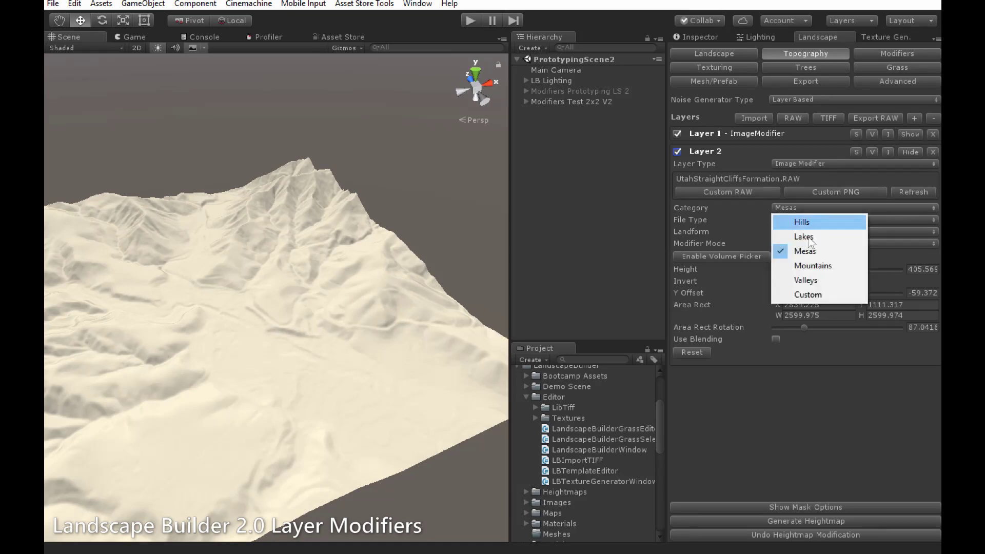
click(808, 260)
click(808, 230)
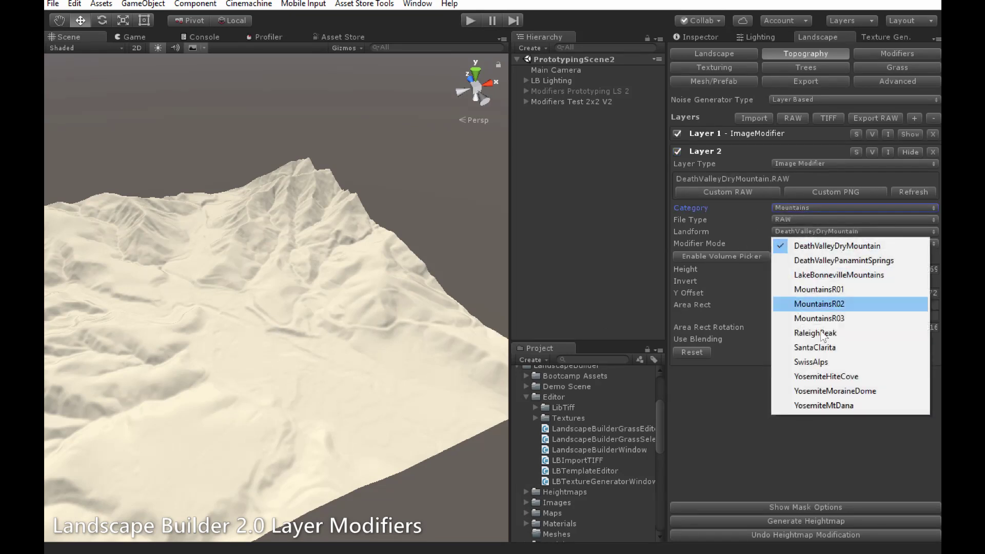
click(830, 334)
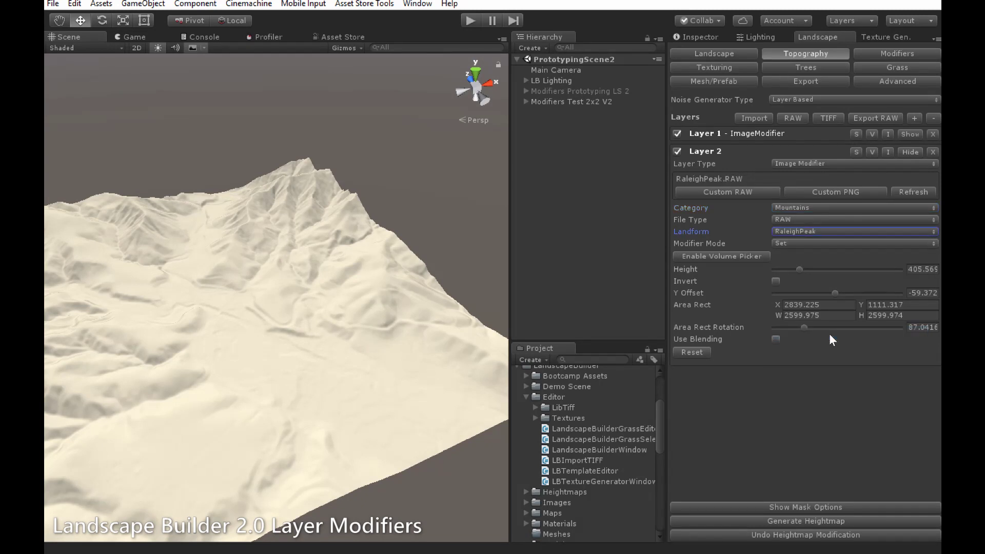
Move the peak volume, resize it to about 1575 across and rotate it to 28.67°.
click(749, 257)
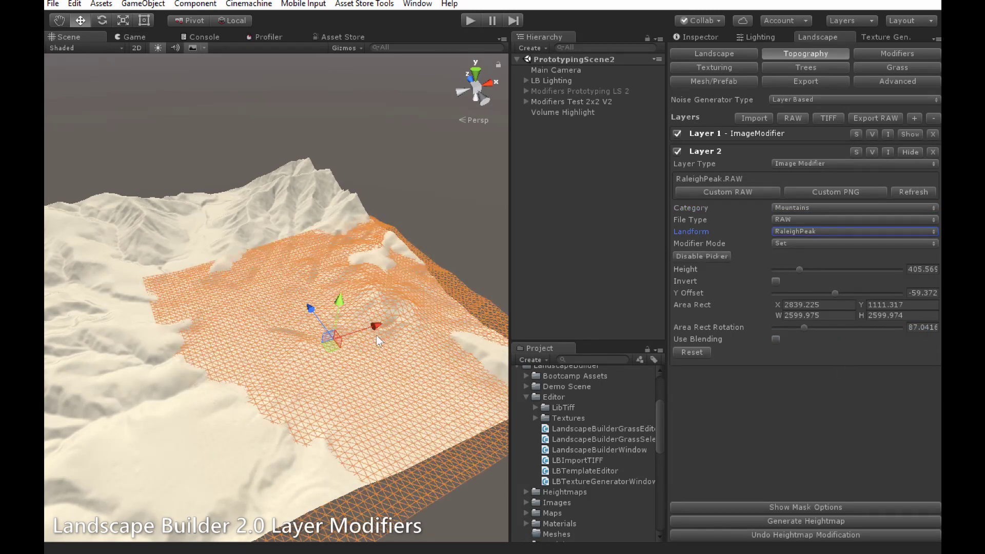
drag(328, 347, 276, 267)
key(r)
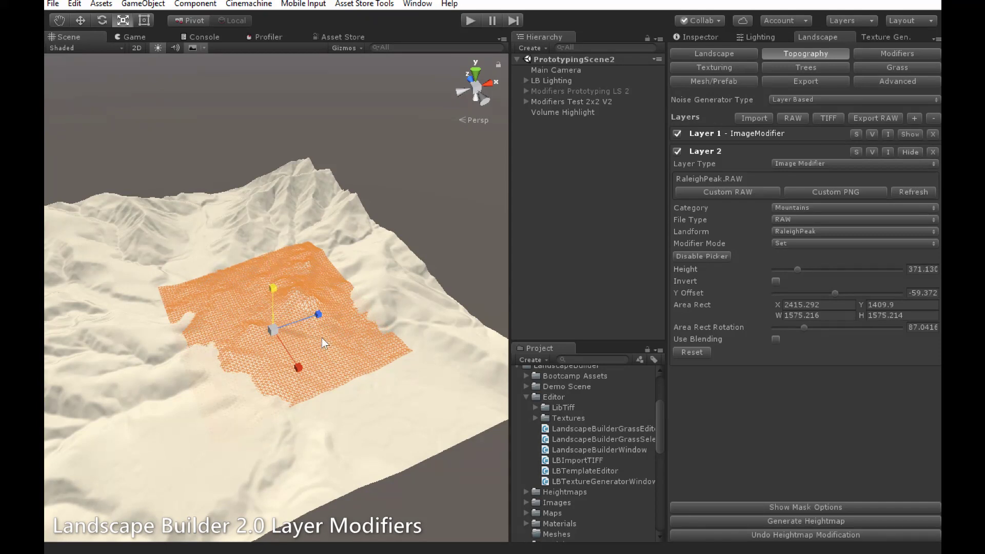
key(e)
drag(272, 370, 390, 325)
key(w)
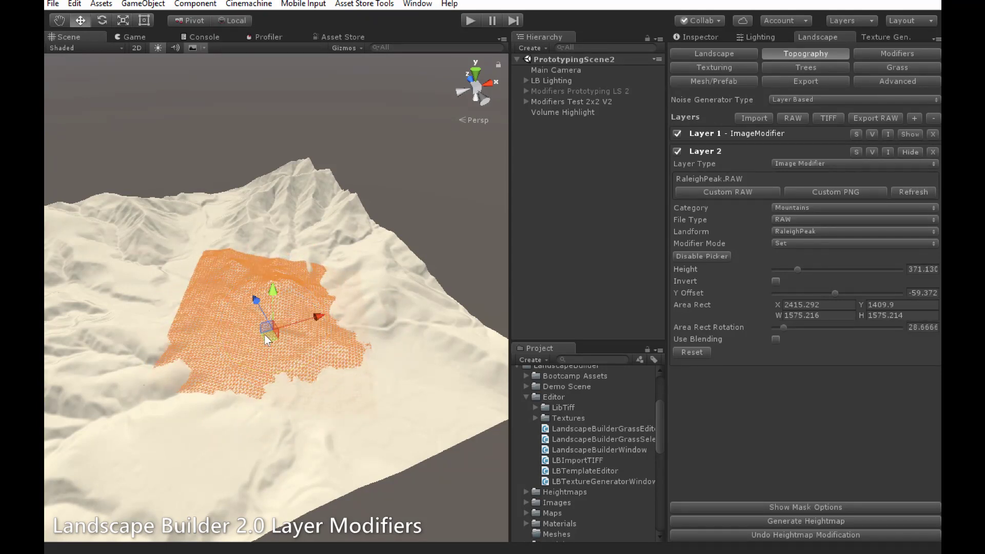
mouse_move(264, 334)
mouse_down()
mouse_move(277, 365)
mouse_move(270, 371)
mouse_move(270, 315)
mouse_up()
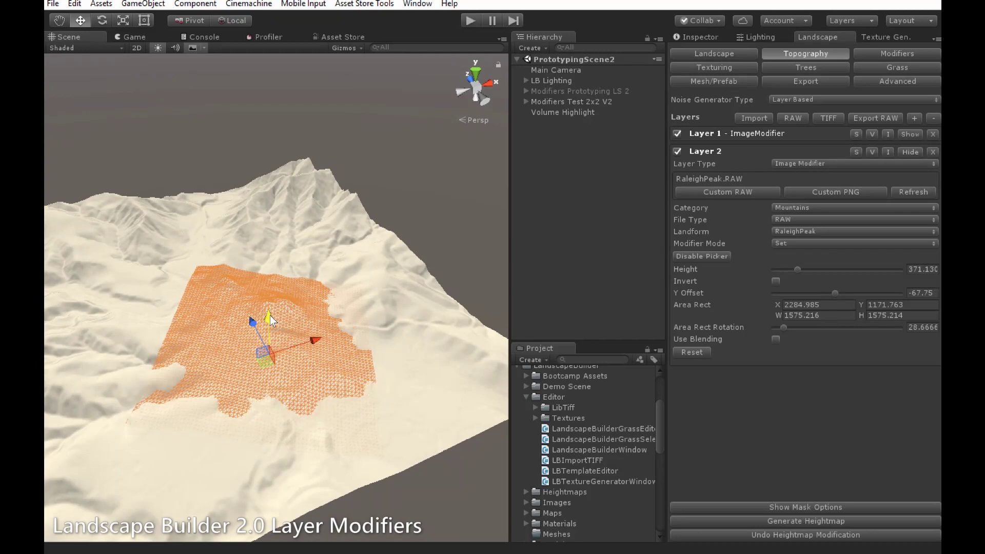
Enable Use Blending on the RaleighPeak layer, regenerate the heightmap and inspect the peak.
click(773, 340)
click(848, 522)
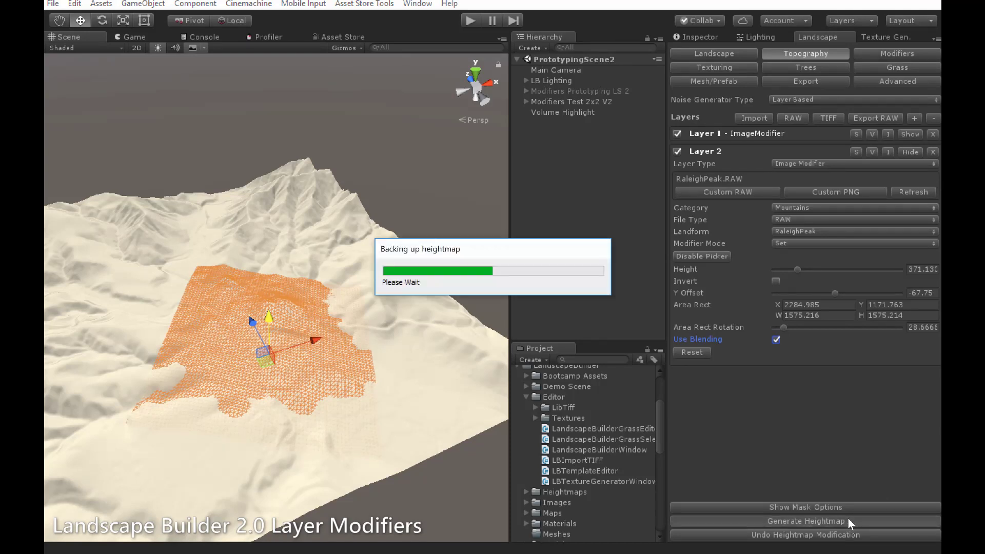
click(715, 255)
alt+drag(318, 287, 342, 302)
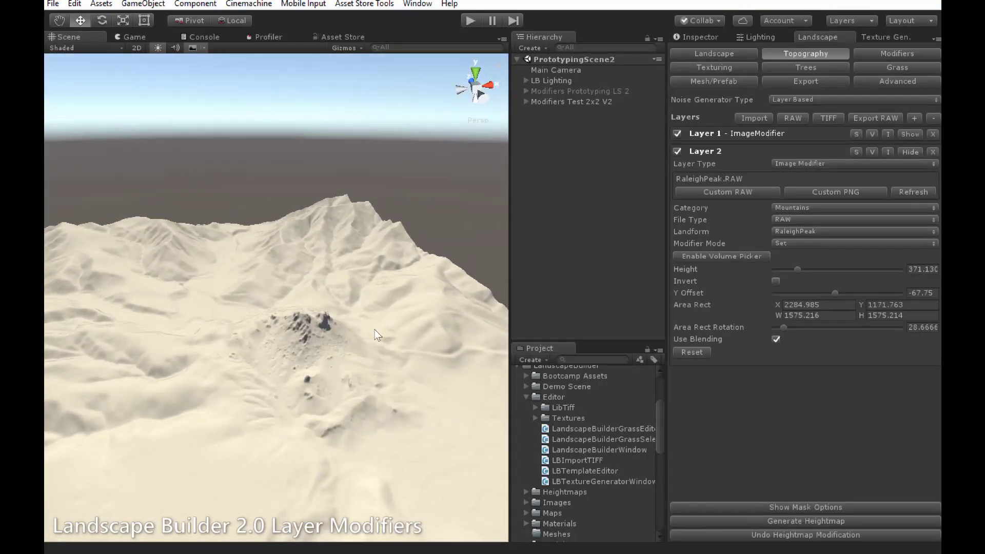